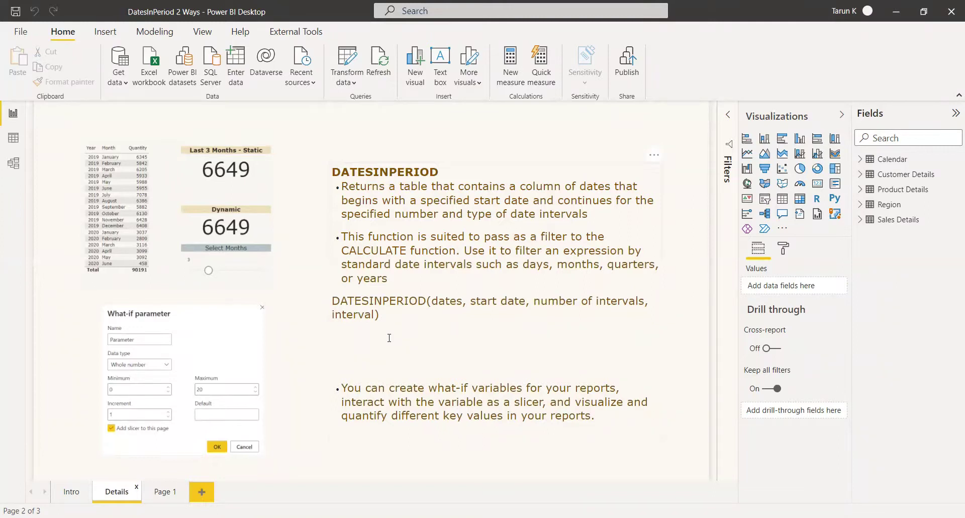
{"action": "left_click_drag", "start_coordinate": [532, 302], "coordinate": [645, 318]}
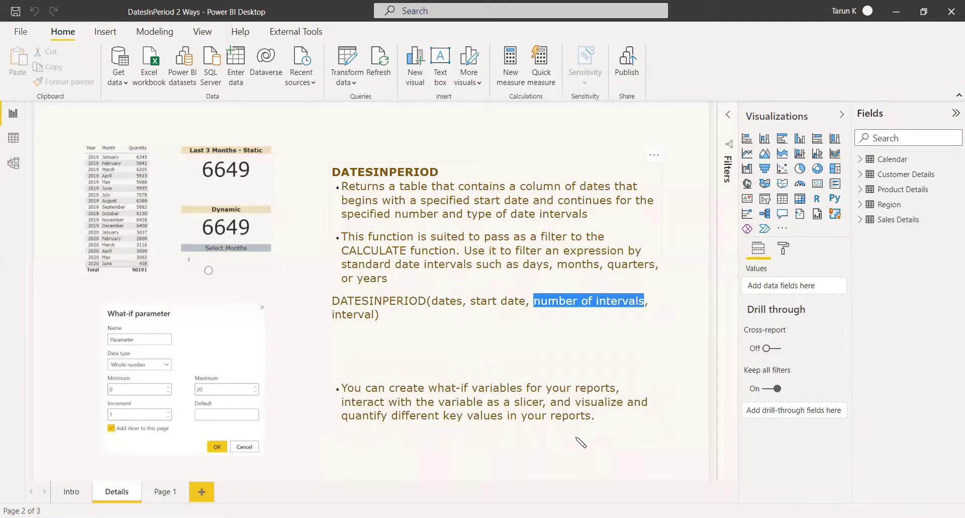
{"action": "left_click", "coordinate": [612, 305]}
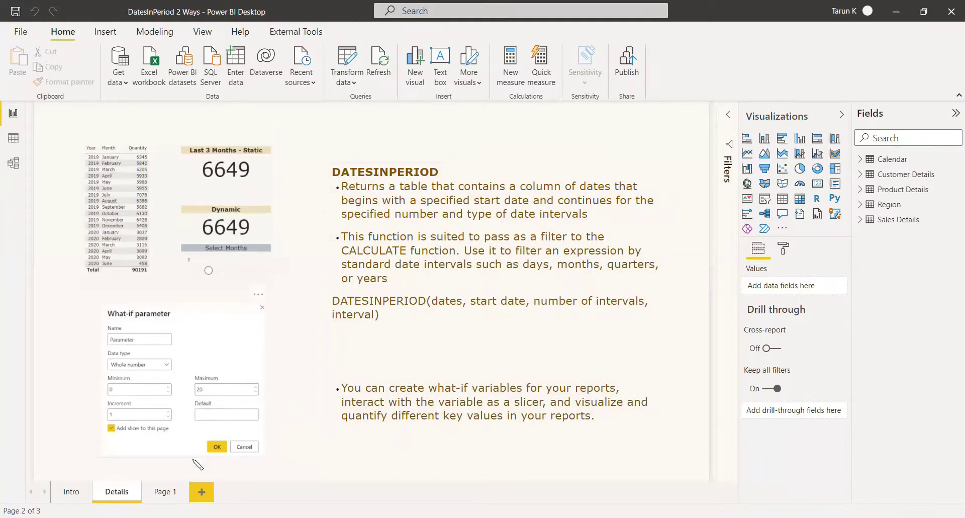
Add a table visual to Page 1, place it near the upper-left corner of the canvas and enlarge it
{"action": "left_click", "coordinate": [171, 498]}
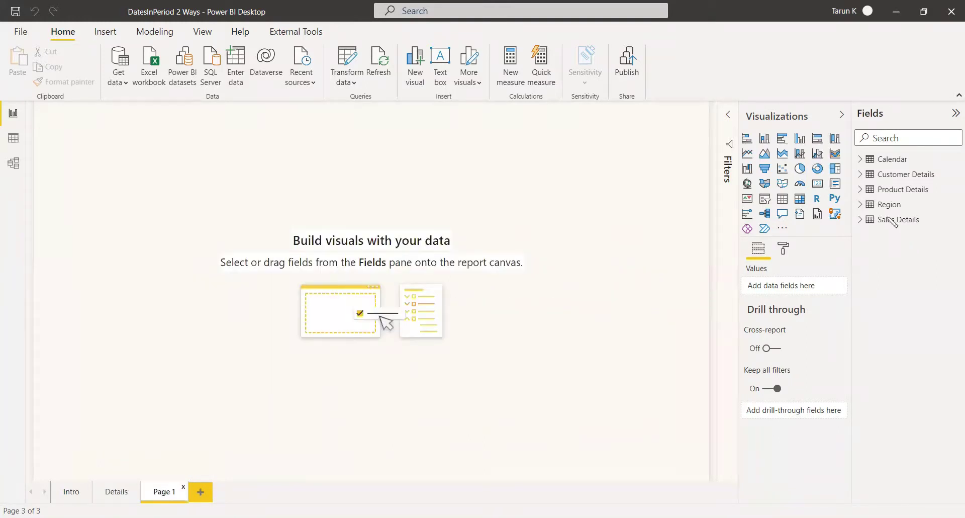
{"action": "left_click", "coordinate": [860, 160]}
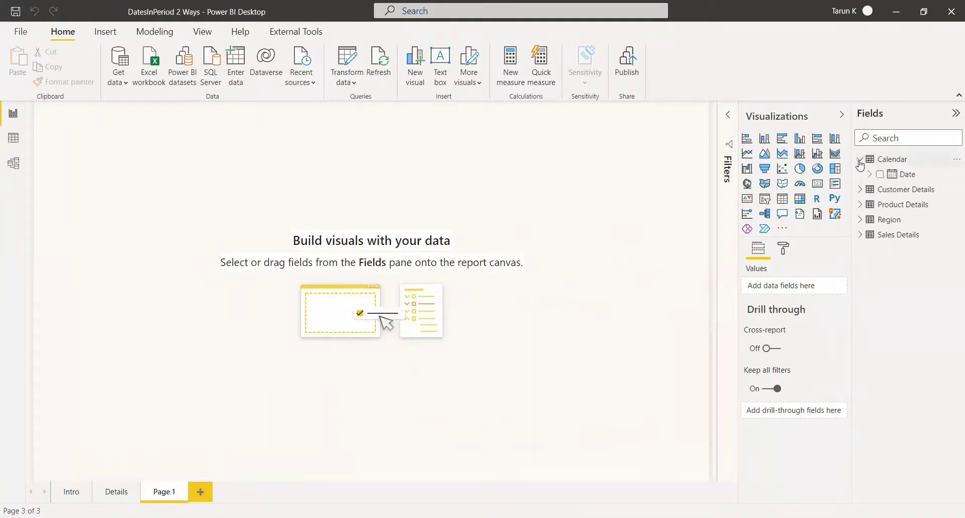
{"action": "left_click", "coordinate": [858, 237]}
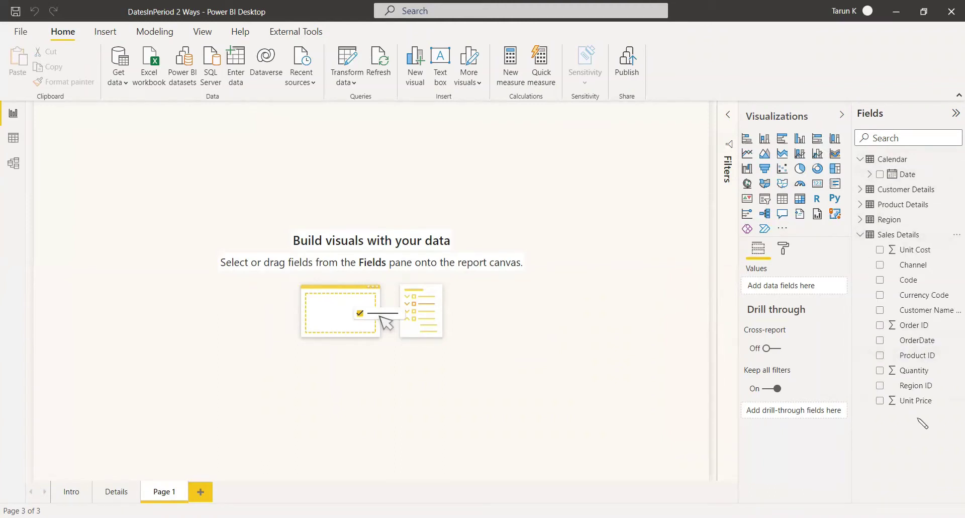
{"action": "left_click", "coordinate": [783, 202]}
{"action": "left_click_drag", "start_coordinate": [139, 200], "coordinate": [182, 259]}
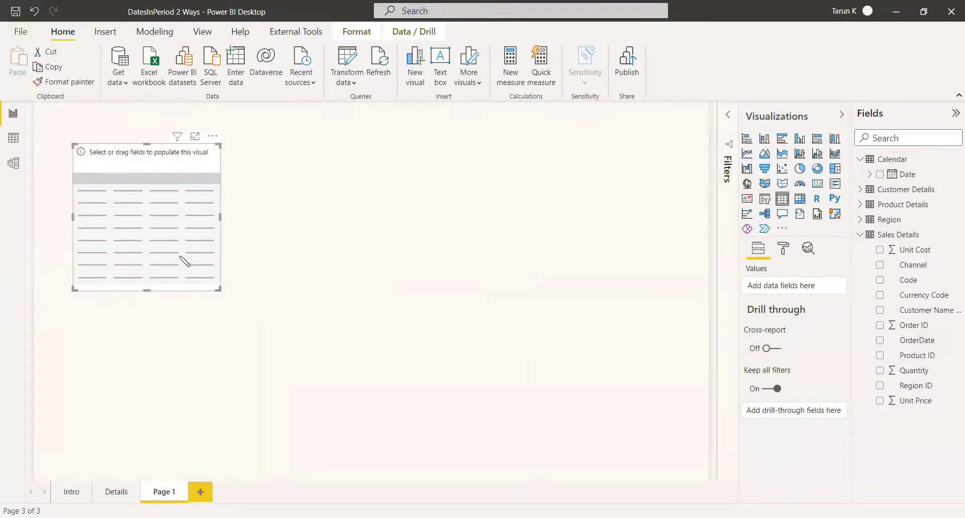
{"action": "left_click_drag", "start_coordinate": [218, 288], "coordinate": [279, 397]}
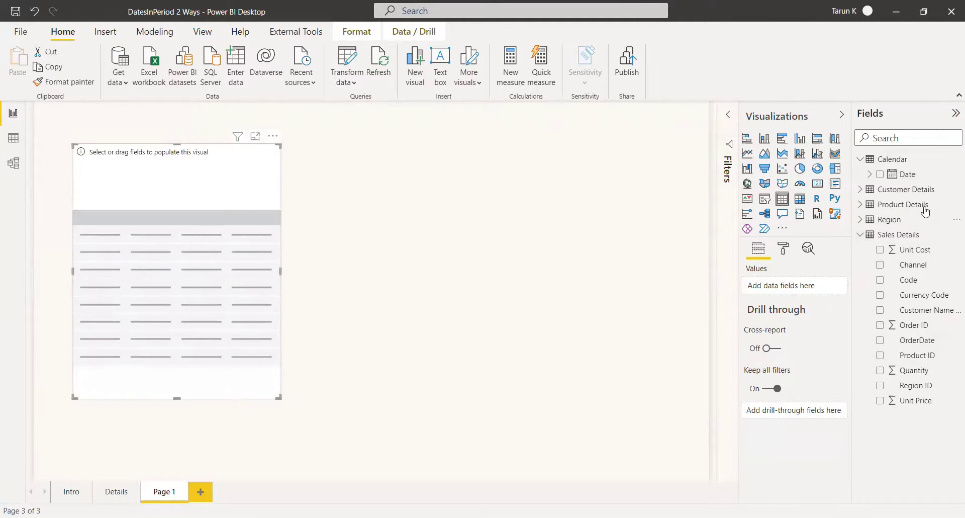
Fill the table with the Calendar date's Year and Month levels, without Quarter and Day, and Quantity from Sales Details
{"action": "left_click", "coordinate": [880, 174]}
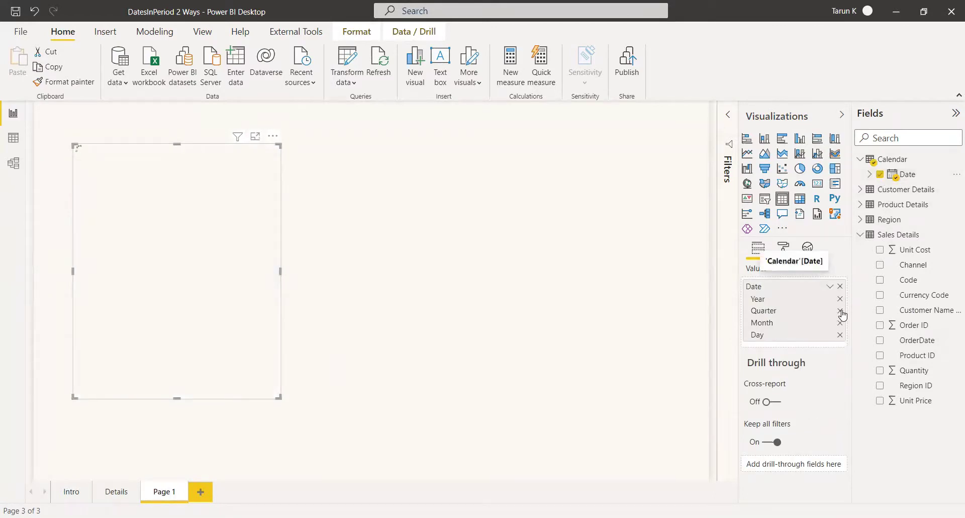
{"action": "left_click", "coordinate": [840, 334]}
{"action": "left_click", "coordinate": [840, 310]}
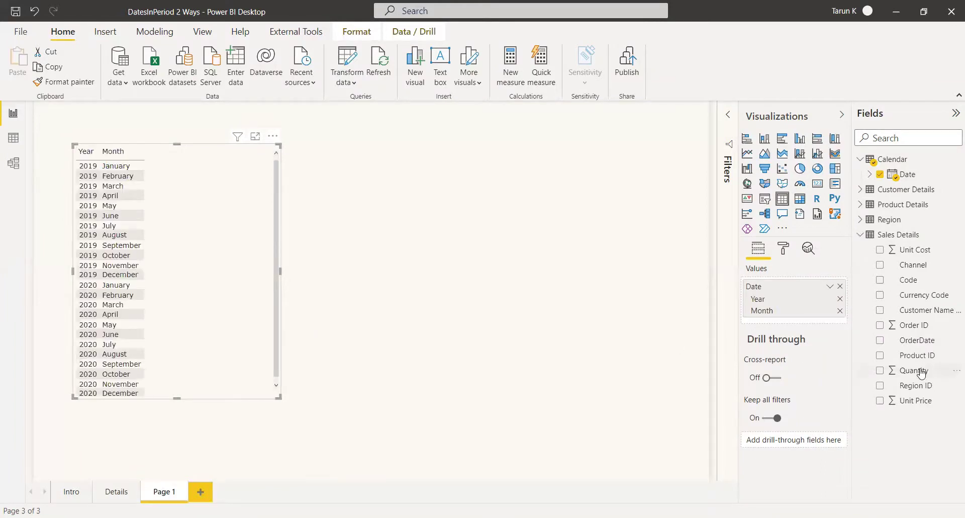
{"action": "left_click", "coordinate": [880, 371]}
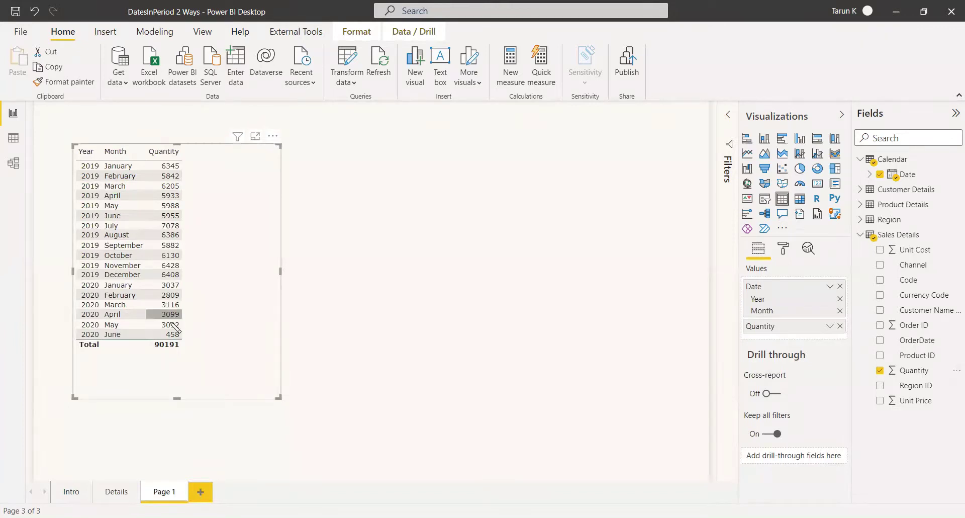
{"action": "left_click", "coordinate": [503, 282]}
Create a measure in Sales Details named Date in Period Static, starting with CALCULATE(SUM('Sales Details'[Quantity])
{"action": "right_click", "coordinate": [912, 238]}
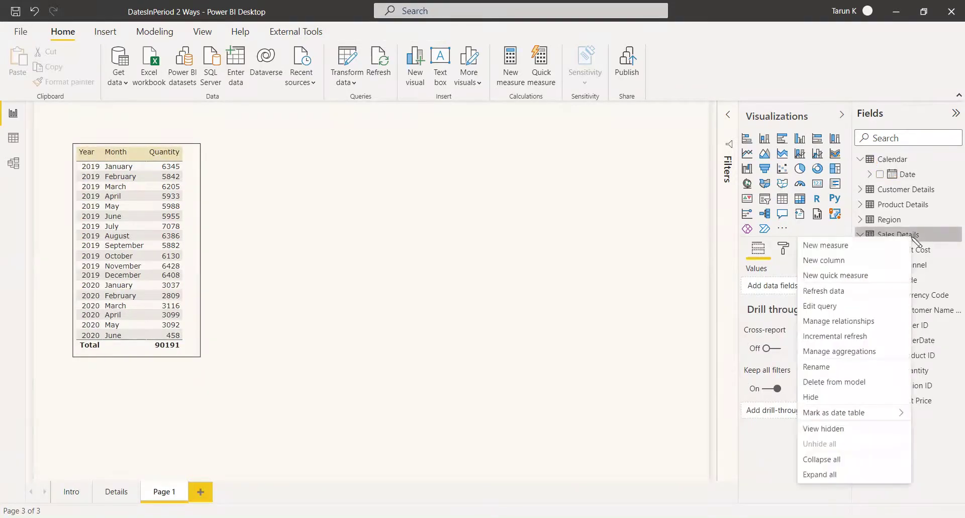
{"action": "left_click", "coordinate": [868, 251]}
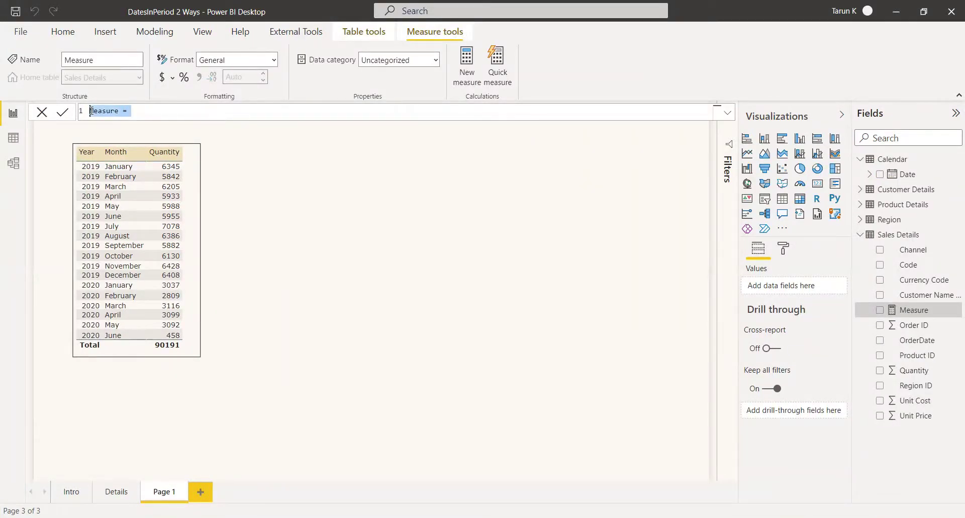
{"action": "type", "text": "Date in Period Stat"}
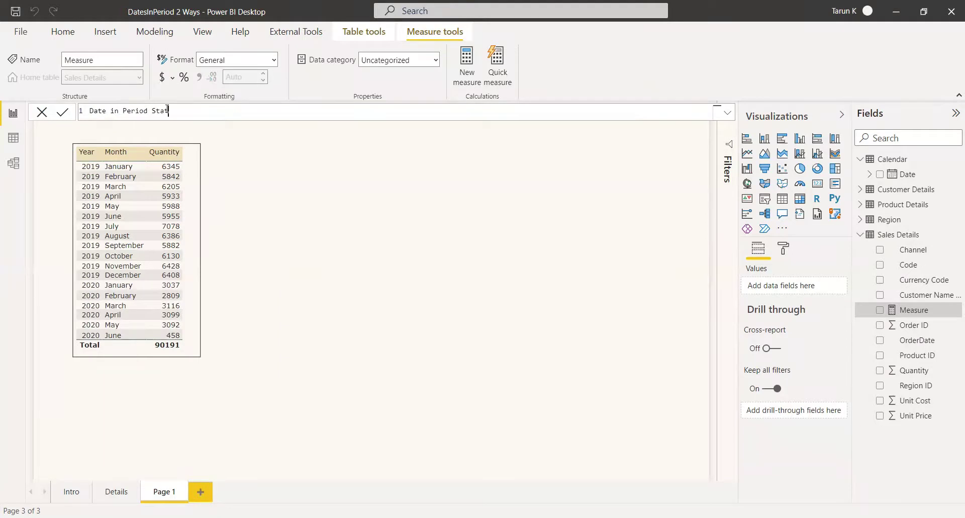
{"action": "type", "text": "ic = CALCULATE("}
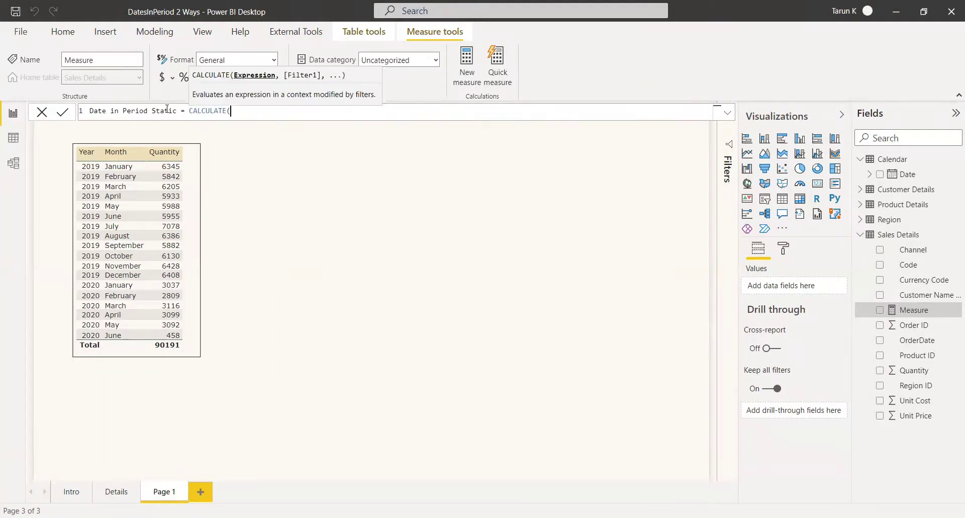
{"action": "type", "text": "SUM("}
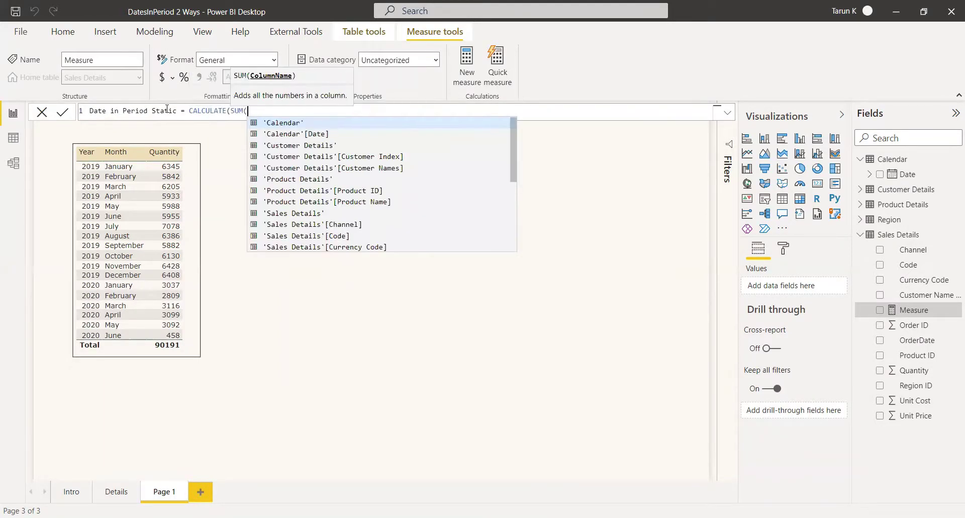
{"action": "type", "text": "quant"}
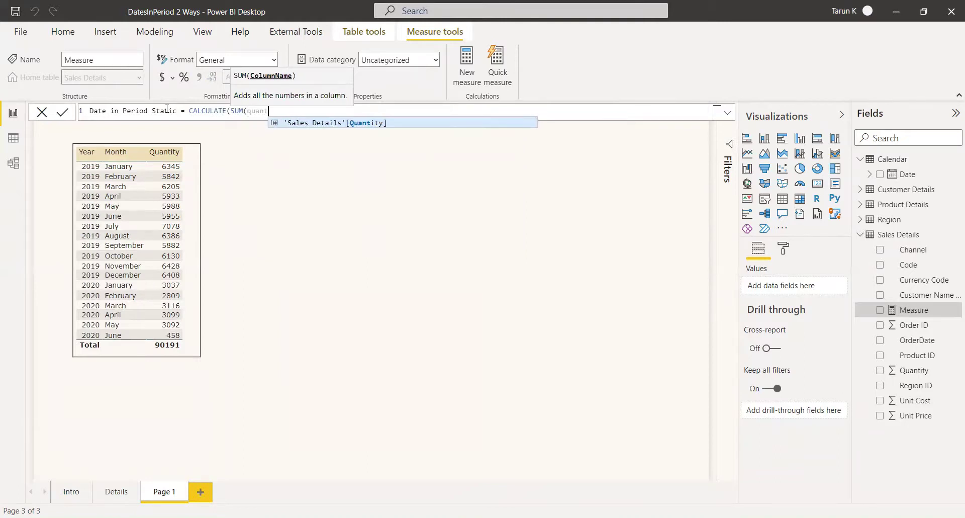
{"action": "key", "text": "Tab"}
{"action": "type", "text": ")"}
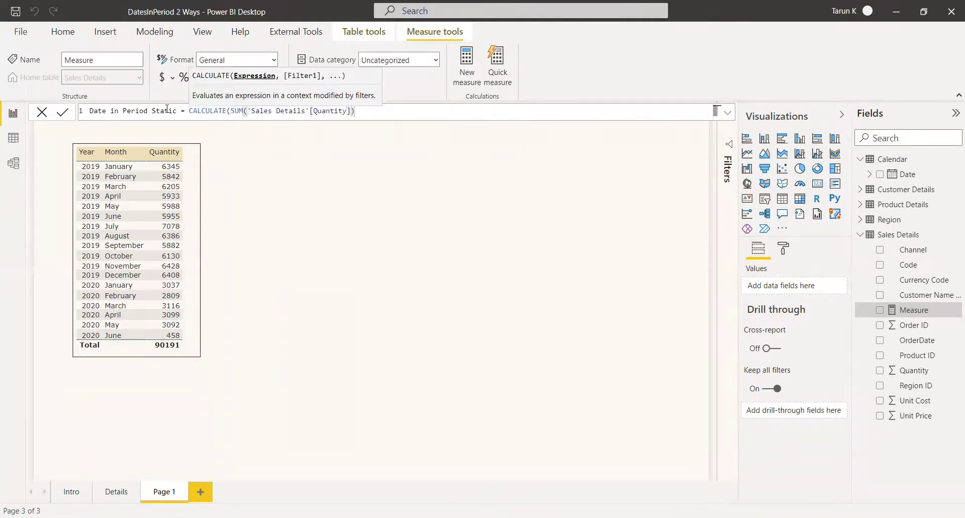
Add DATESINPERIOD as the CALCULATE filter, with 'Calendar'[Date] as its dates column
{"action": "type", "text": ", "}
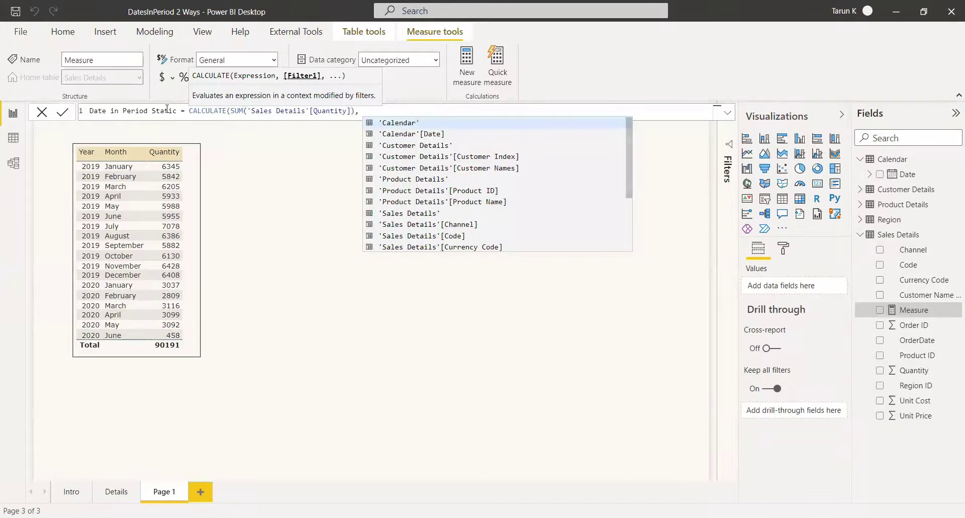
{"action": "type", "text": "date"}
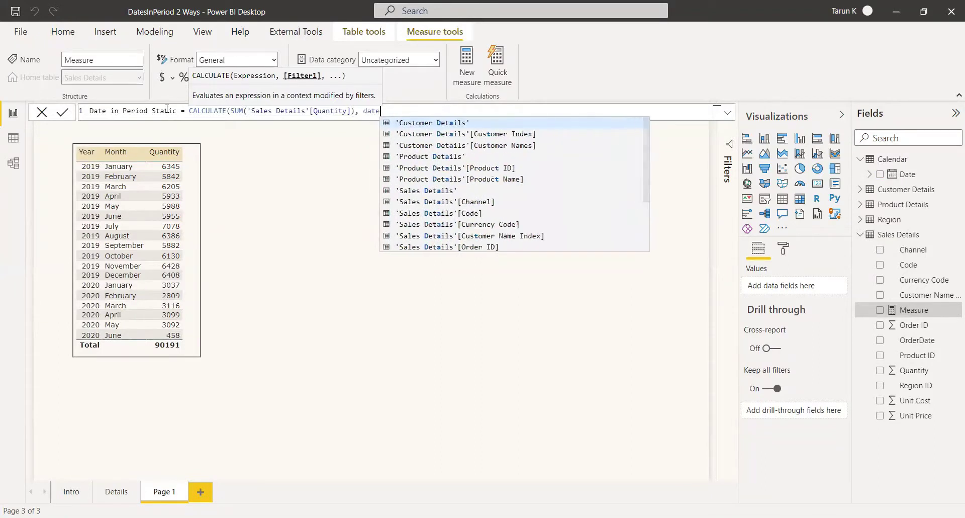
{"action": "type", "text": "sinp"}
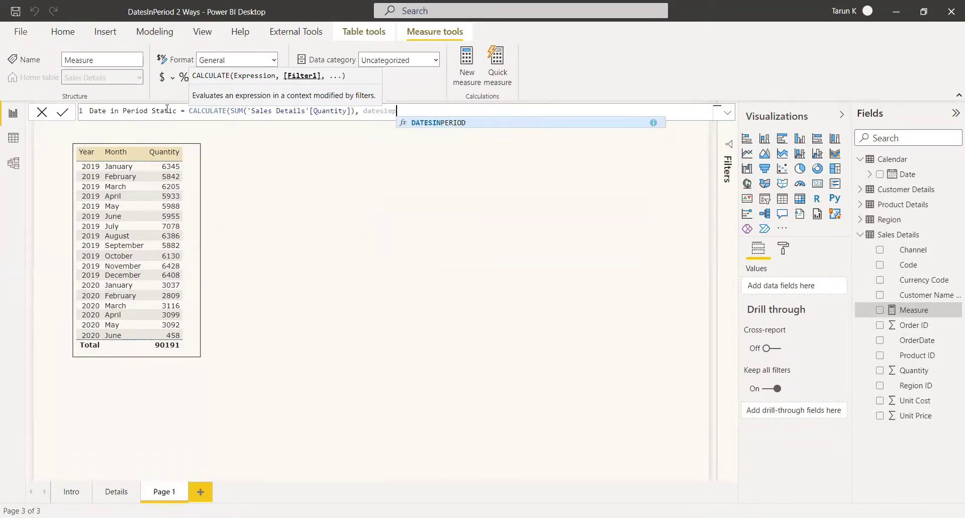
{"action": "key", "text": "Tab"}
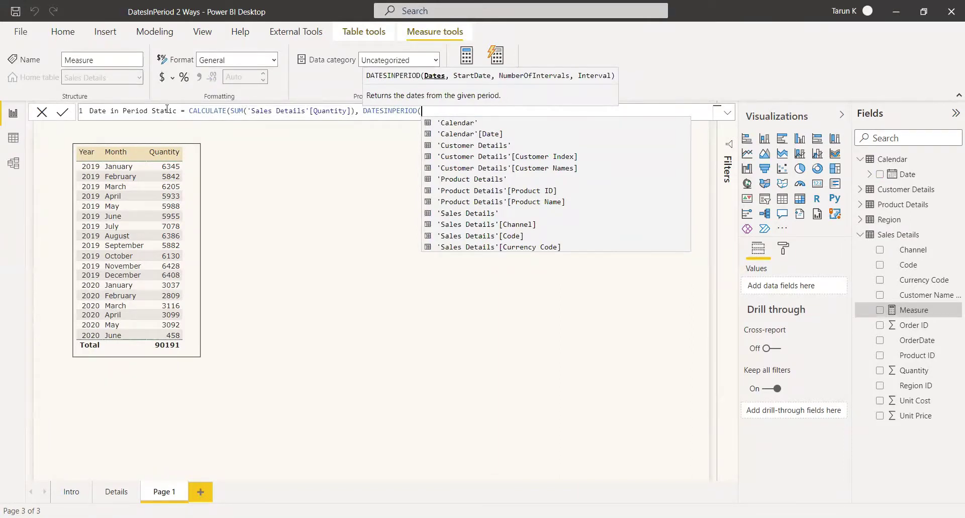
{"action": "type", "text": "cale"}
{"action": "key", "text": "Down"}
{"action": "key", "text": "Down"}
{"action": "key", "text": "Down"}
{"action": "key", "text": "Down"}
{"action": "key", "text": "Tab"}
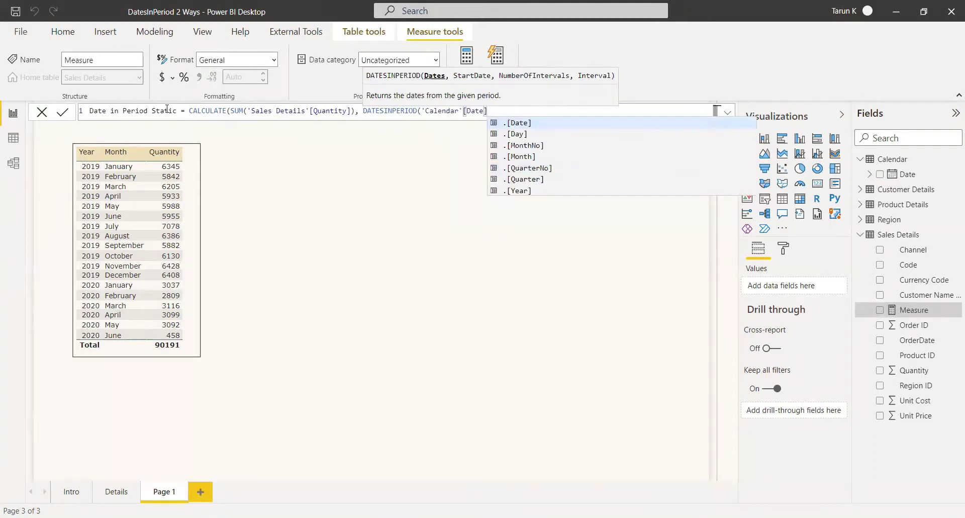
Complete DATESINPERIOD with start date Max('Calendar'[Date]), -3 intervals and the MONTH interval, and finish the measure
{"action": "type", "text": ","}
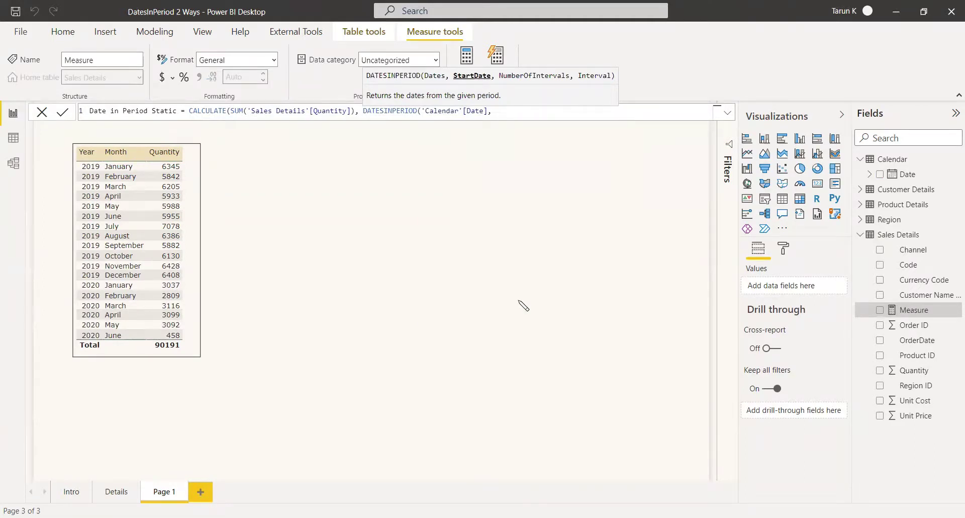
{"action": "type", "text": "Ma"}
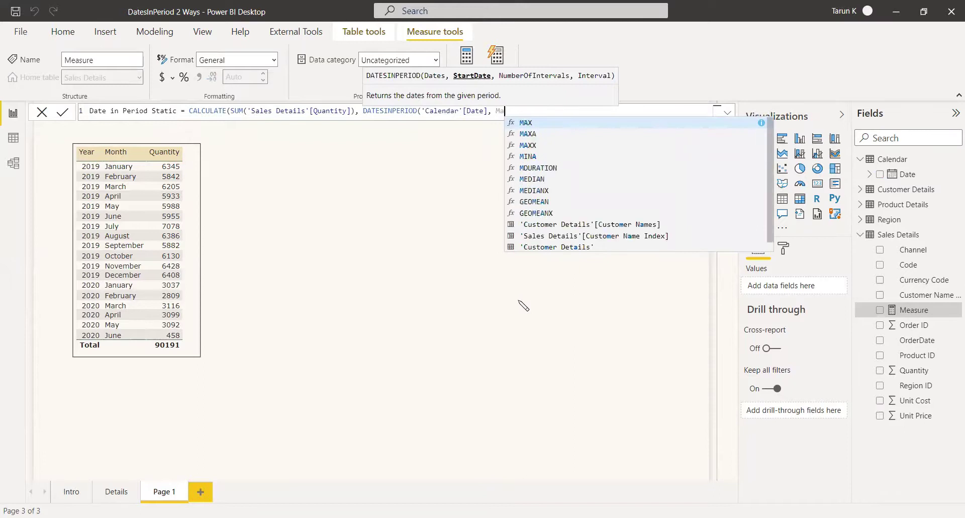
{"action": "type", "text": "x(cale"}
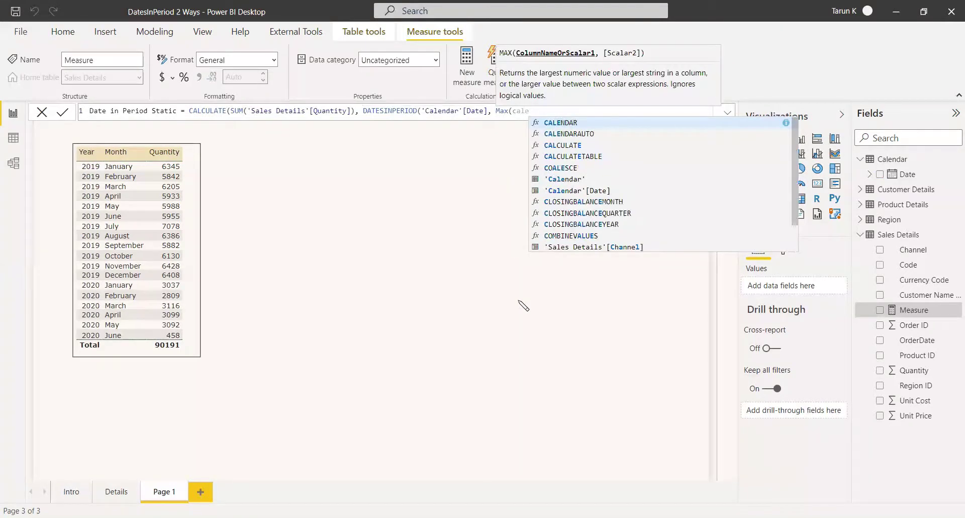
{"action": "type", "text": "d"}
{"action": "key", "text": "Down"}
{"action": "key", "text": "Down"}
{"action": "key", "text": "Down"}
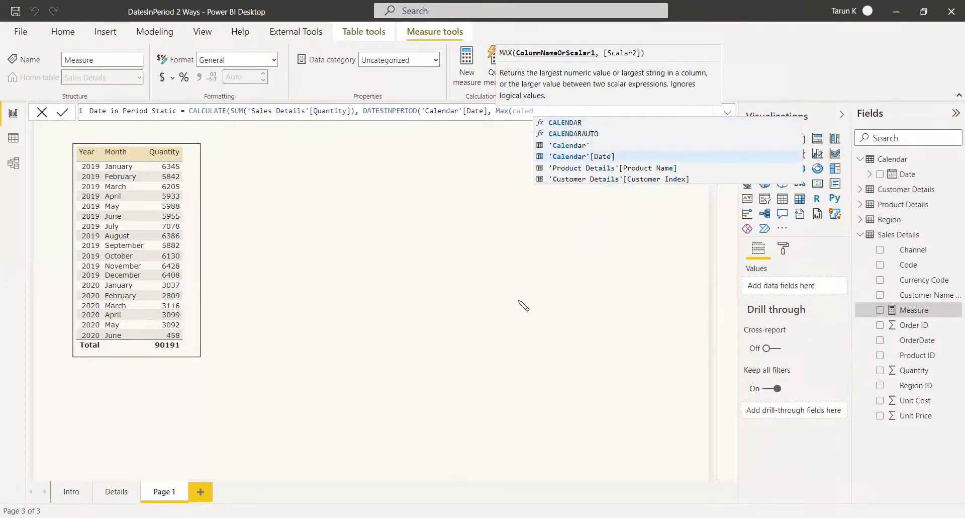
{"action": "key", "text": "Tab"}
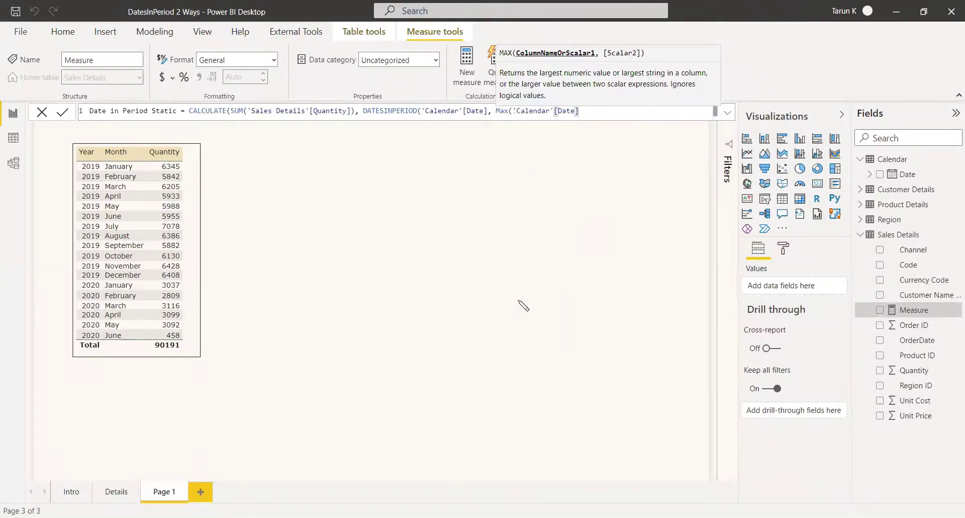
{"action": "type", "text": "),"}
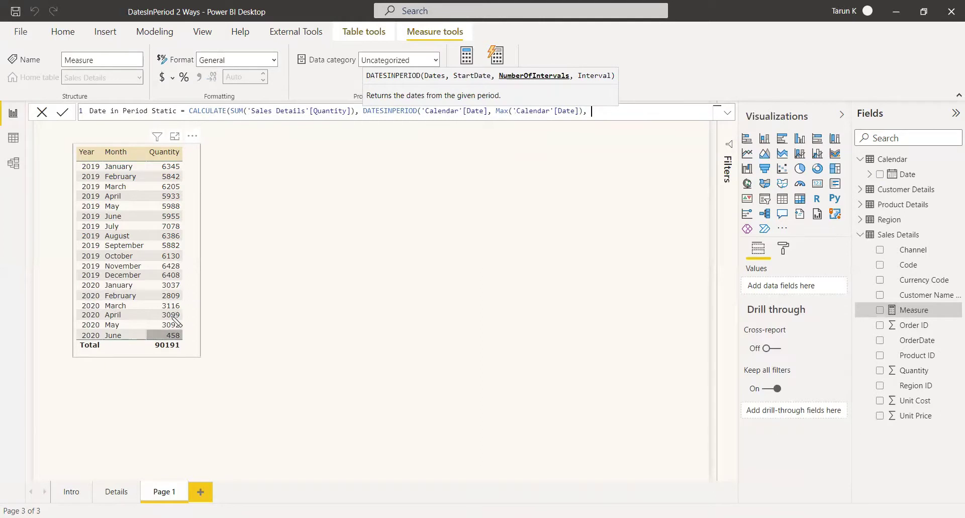
{"action": "type", "text": "-3, "}
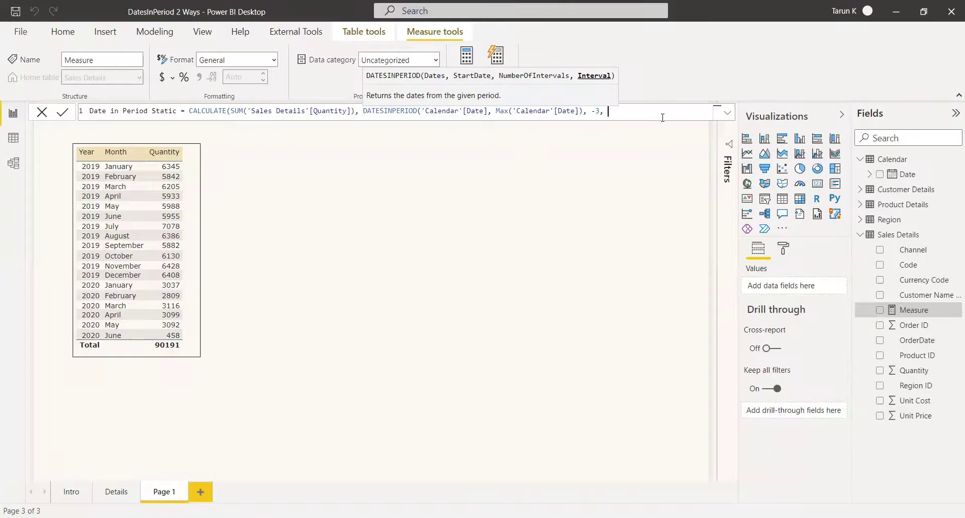
{"action": "type", "text": "MONTH"}
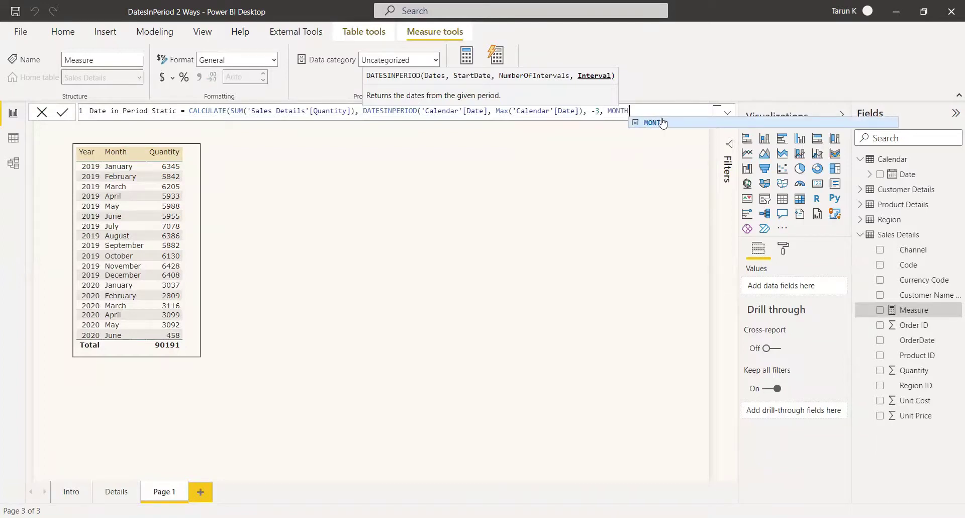
{"action": "type", "text": "))"}
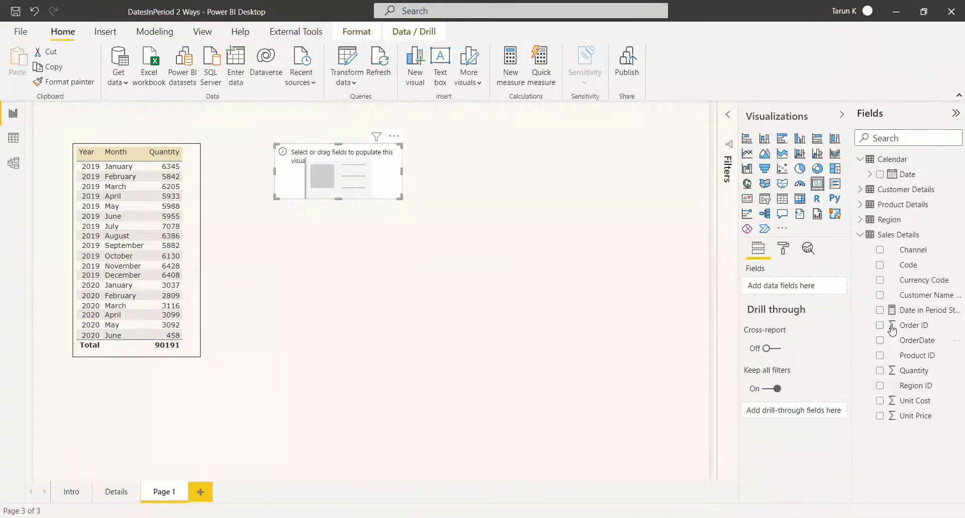
Show the Date in Period Static measure in a card visual beside the table
{"action": "left_click", "coordinate": [880, 310]}
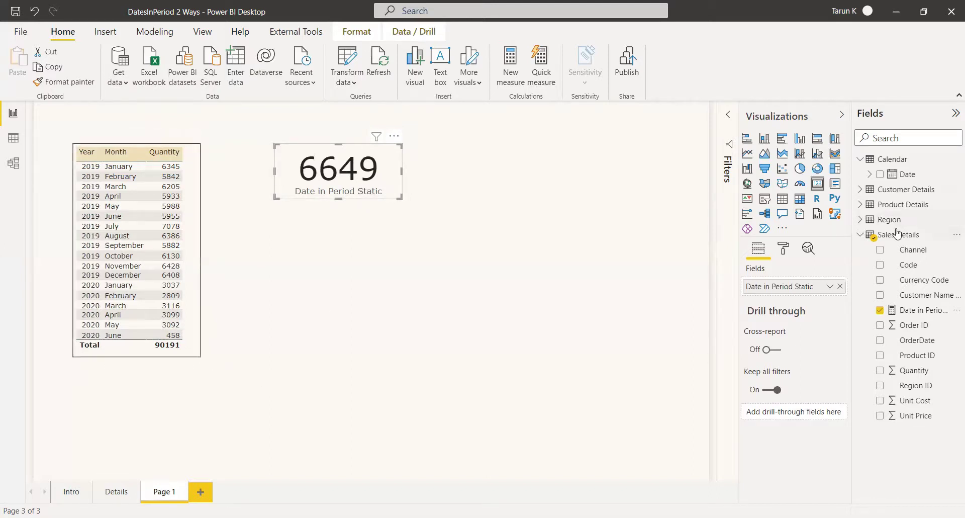
Review the Date in Period Static formula, focusing on its number-of-intervals argument, and compare it with the card
{"action": "left_click", "coordinate": [920, 309]}
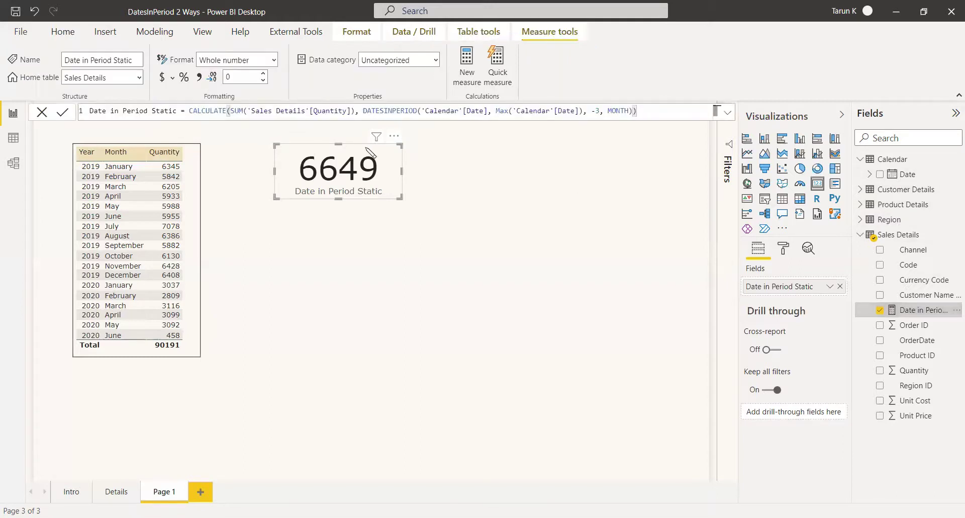
{"action": "double_click", "coordinate": [597, 110]}
{"action": "left_click", "coordinate": [593, 111], "text": "shift"}
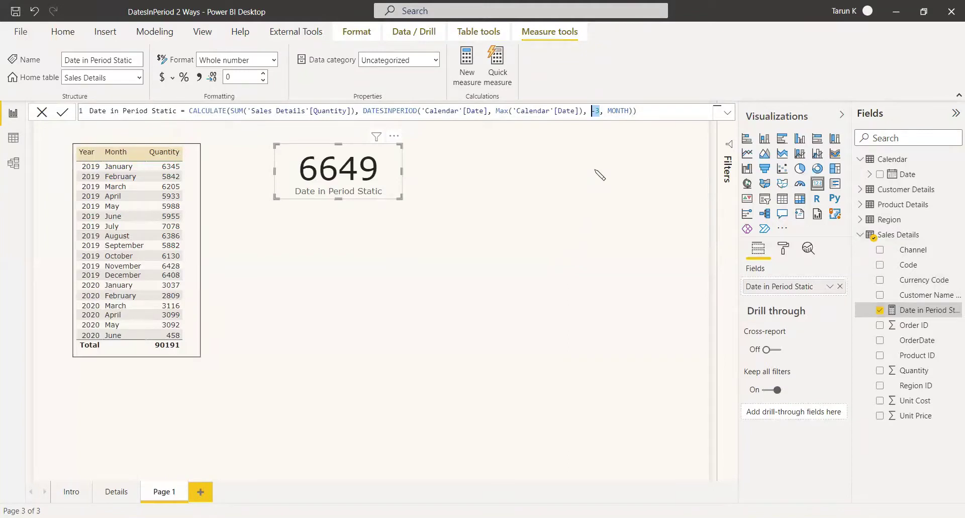
{"action": "left_click", "coordinate": [398, 181]}
{"action": "left_click", "coordinate": [470, 360]}
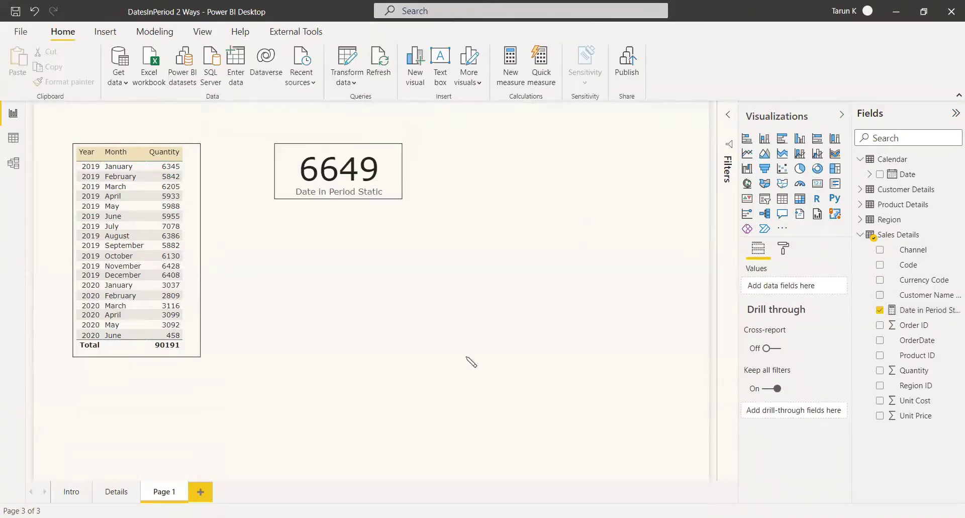
Start a new what-if parameter and name it MonthDynamic
{"action": "left_click", "coordinate": [171, 32]}
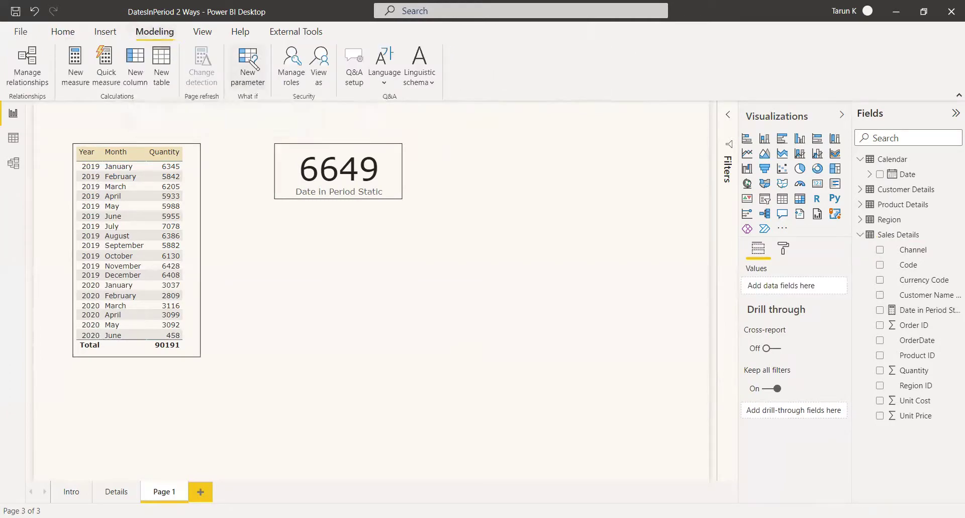
{"action": "left_click", "coordinate": [253, 65]}
{"action": "left_click", "coordinate": [461, 188]}
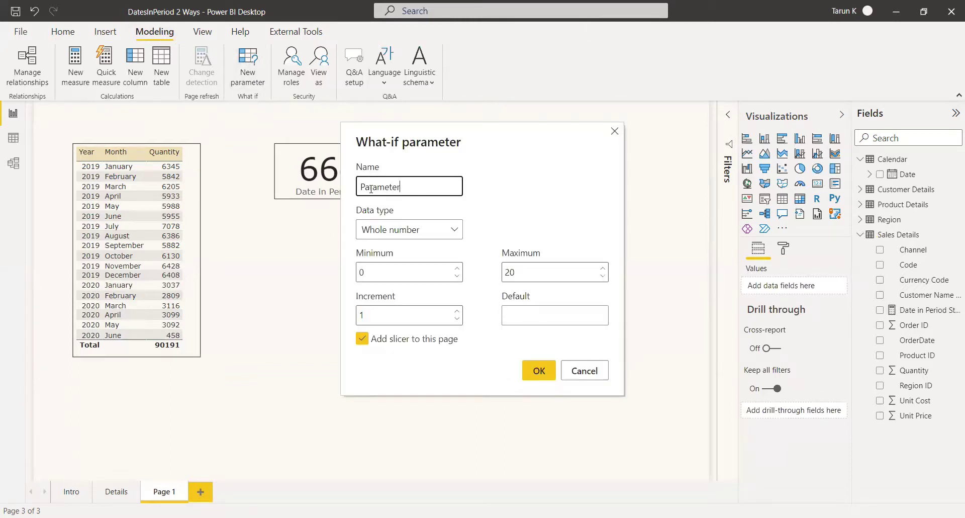
{"action": "left_click_drag", "start_coordinate": [423, 183], "coordinate": [350, 191]}
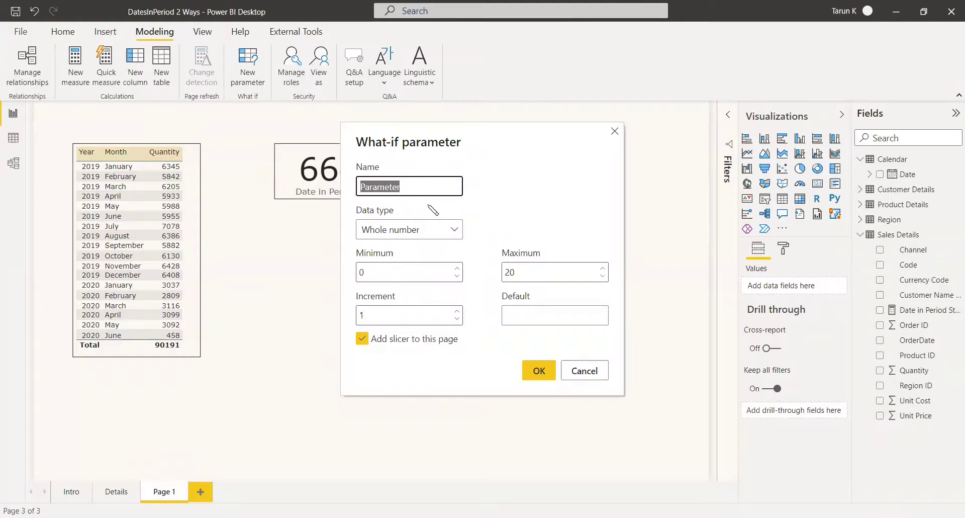
{"action": "type", "text": "MonthDynamic"}
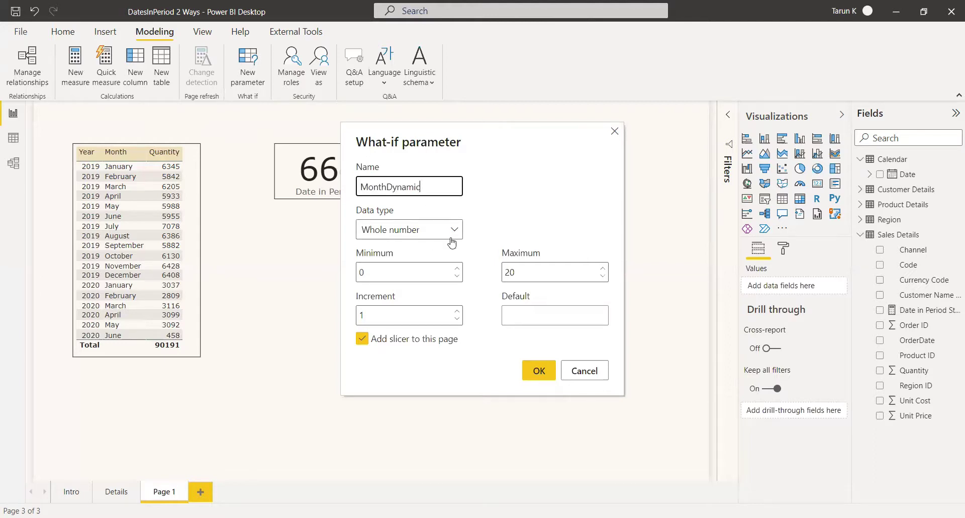
Set the MonthDynamic parameter's maximum to 12 and its default to 3
{"action": "left_click", "coordinate": [395, 274]}
{"action": "left_click", "coordinate": [556, 271]}
{"action": "left_click", "coordinate": [531, 274]}
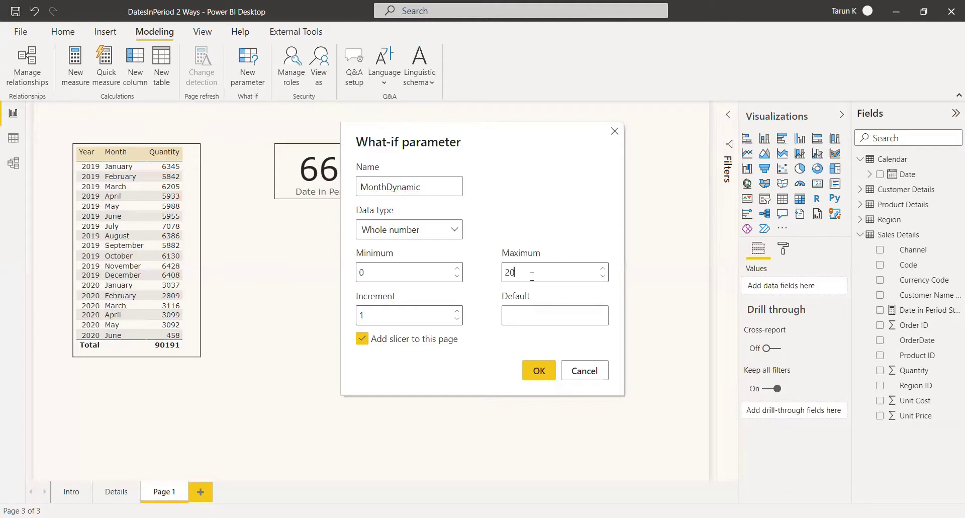
{"action": "type", "text": "12"}
{"action": "key", "text": "Home"}
{"action": "key", "text": "Delete"}
{"action": "key", "text": "Delete"}
{"action": "key", "text": "End"}
{"action": "left_click", "coordinate": [533, 315]}
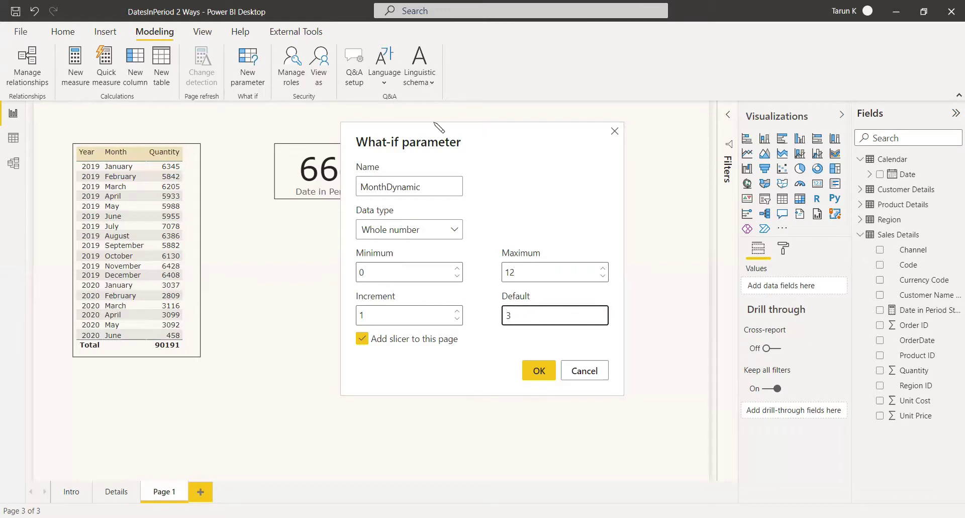
Create the MonthDynamic parameter with its slicer on the page, placing the slicer below the card
{"action": "left_click_drag", "start_coordinate": [593, 135], "coordinate": [755, 139]}
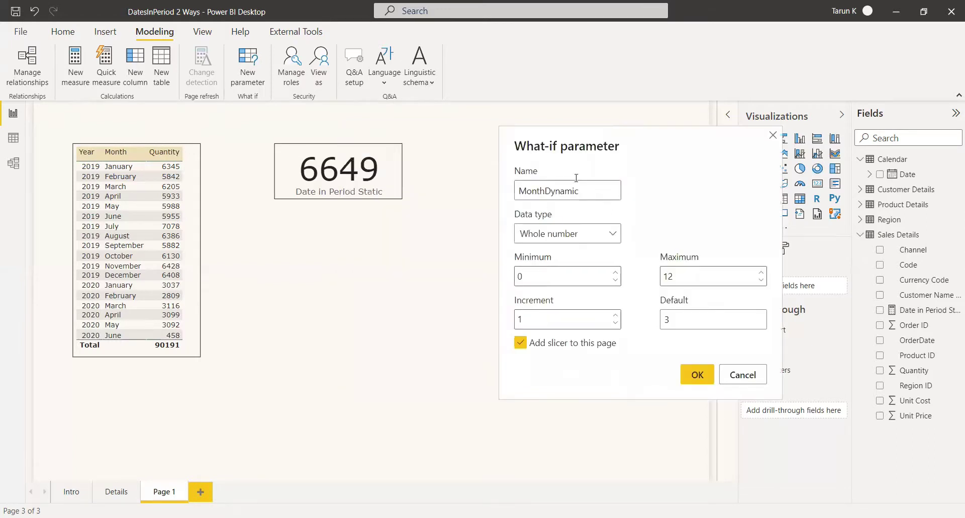
{"action": "left_click_drag", "start_coordinate": [605, 150], "coordinate": [511, 143]}
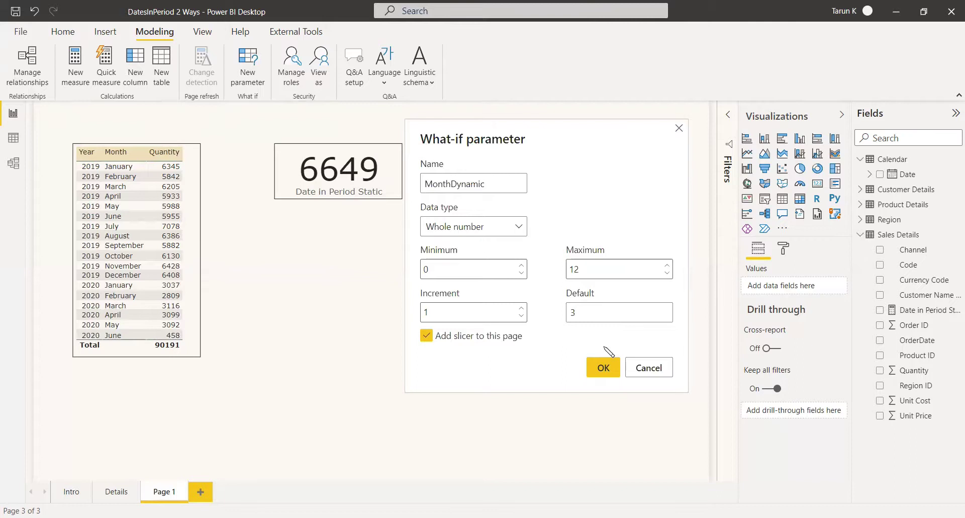
{"action": "left_click", "coordinate": [571, 313]}
{"action": "double_click", "coordinate": [572, 320]}
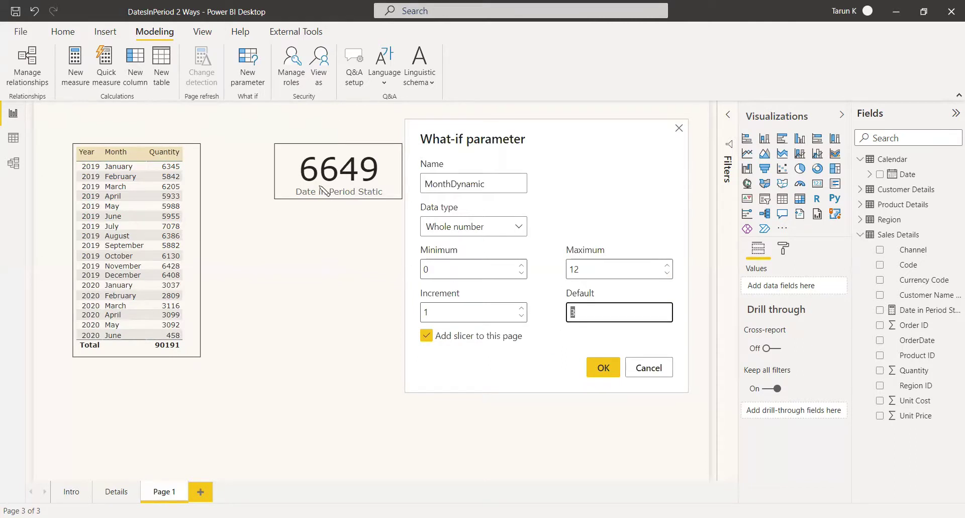
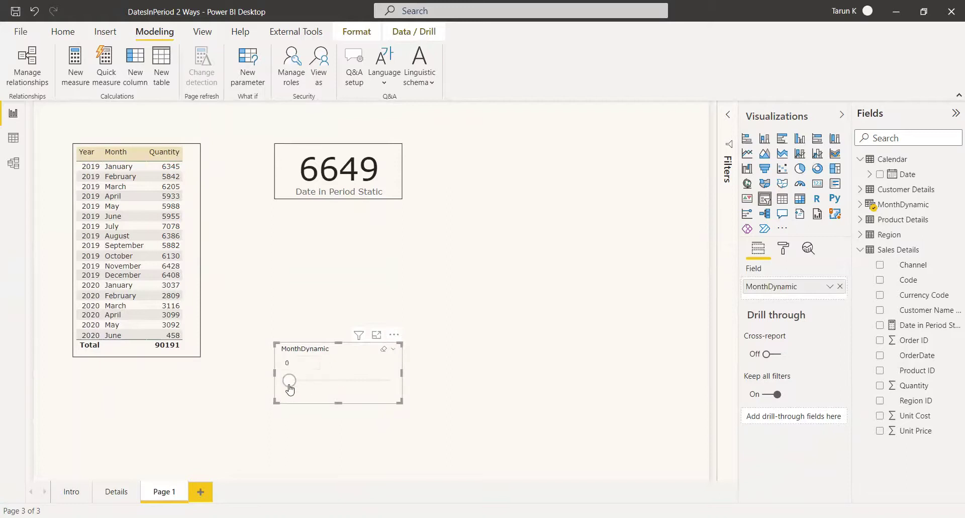
{"action": "left_click", "coordinate": [578, 312]}
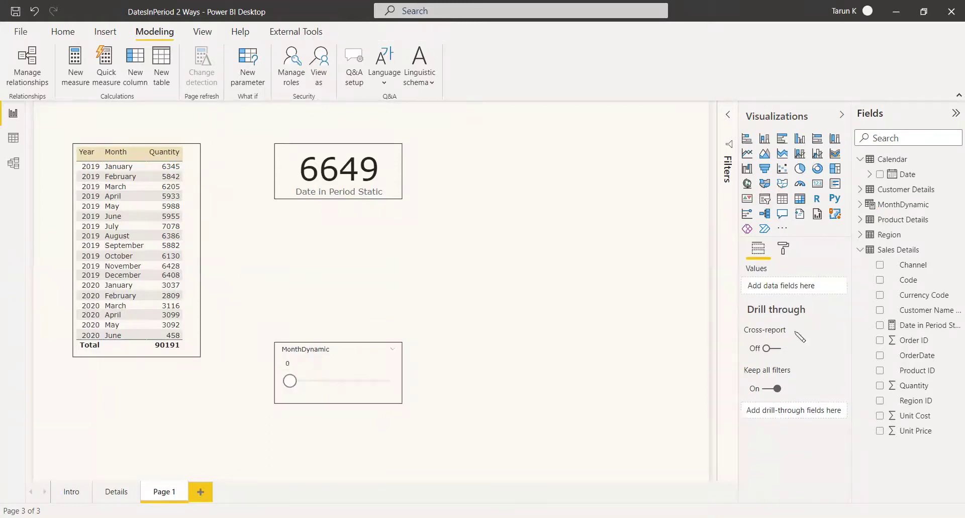
Create a measure named Date in Period Dynamic in the Sales Details table, beginning its formula with CALCULATE
{"action": "right_click", "coordinate": [897, 251]}
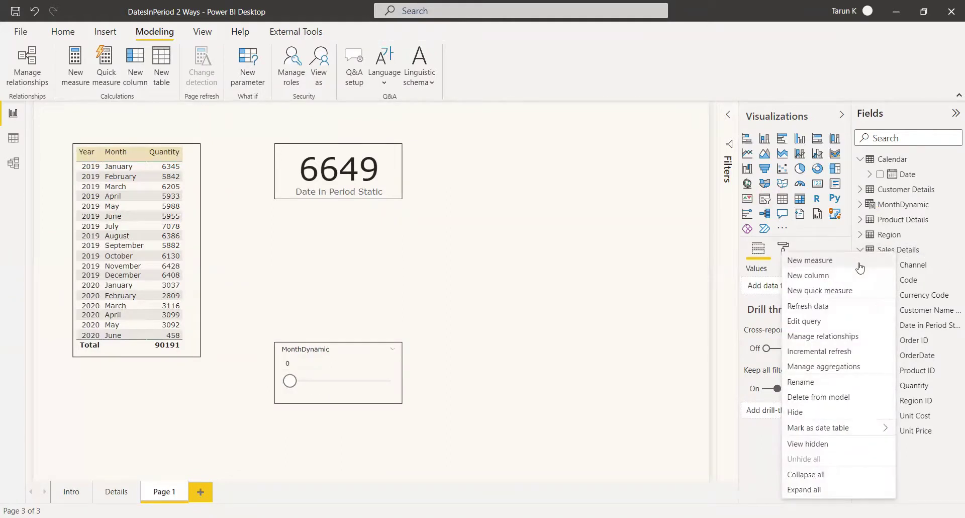
{"action": "left_click", "coordinate": [862, 260]}
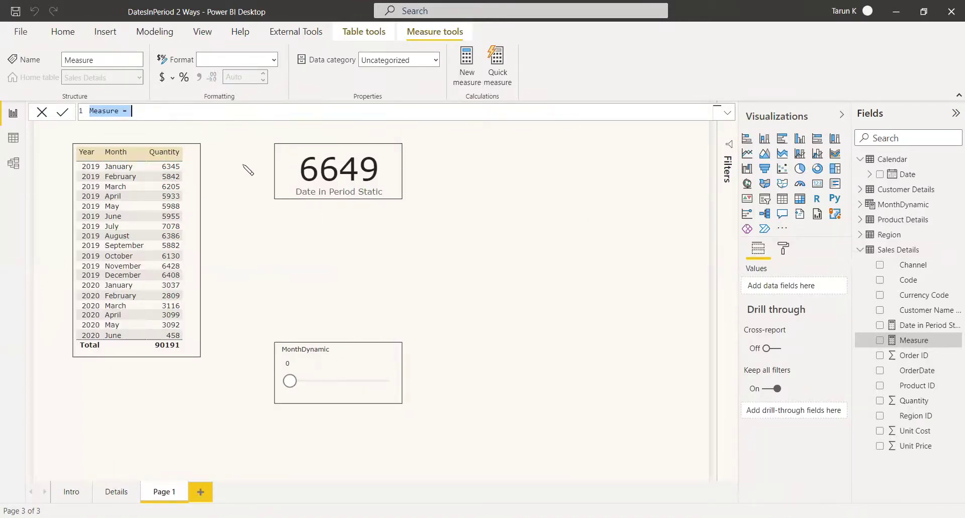
{"action": "type", "text": "Date"}
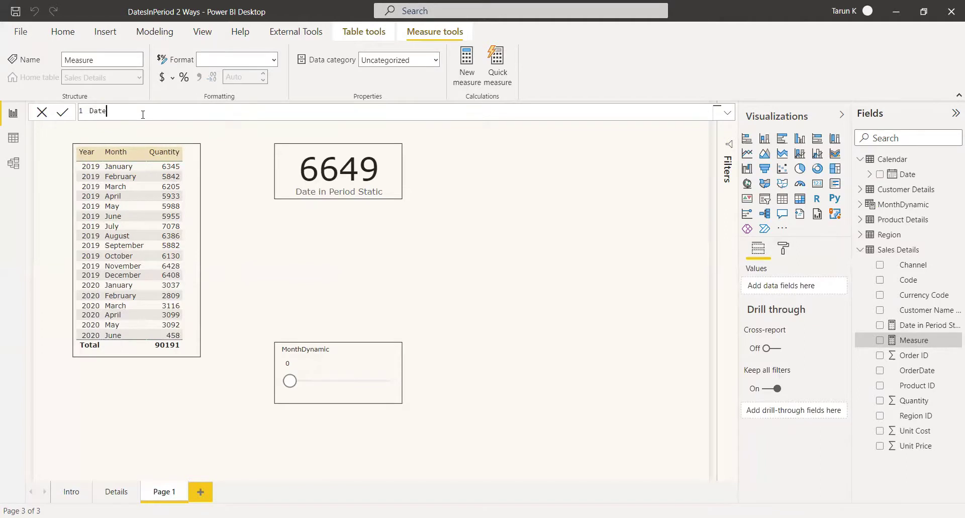
{"action": "type", "text": " in Period Dynamic = C"}
{"action": "key", "text": "Tab"}
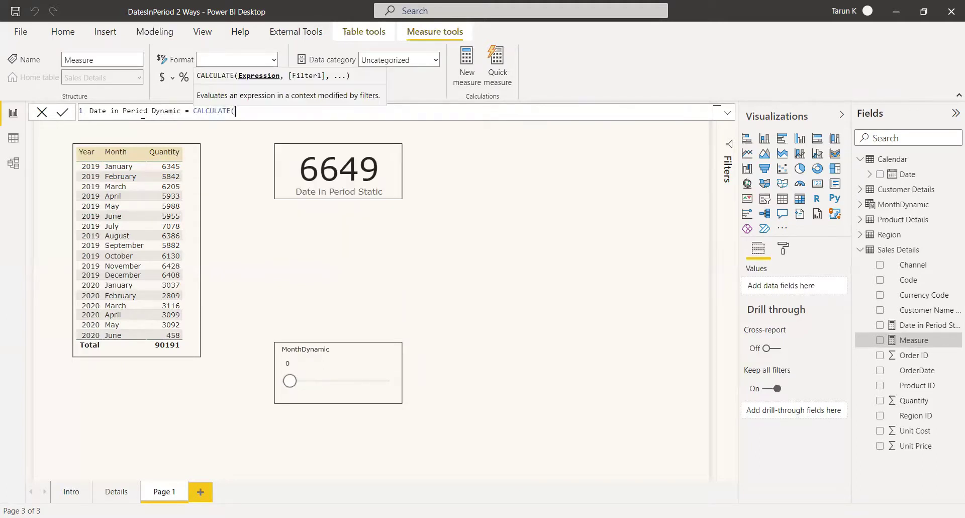
Enter SUM('Sales Details'[Quantity]) as the CALCULATE expression
{"action": "type", "text": "SUM"}
{"action": "key", "text": "Tab"}
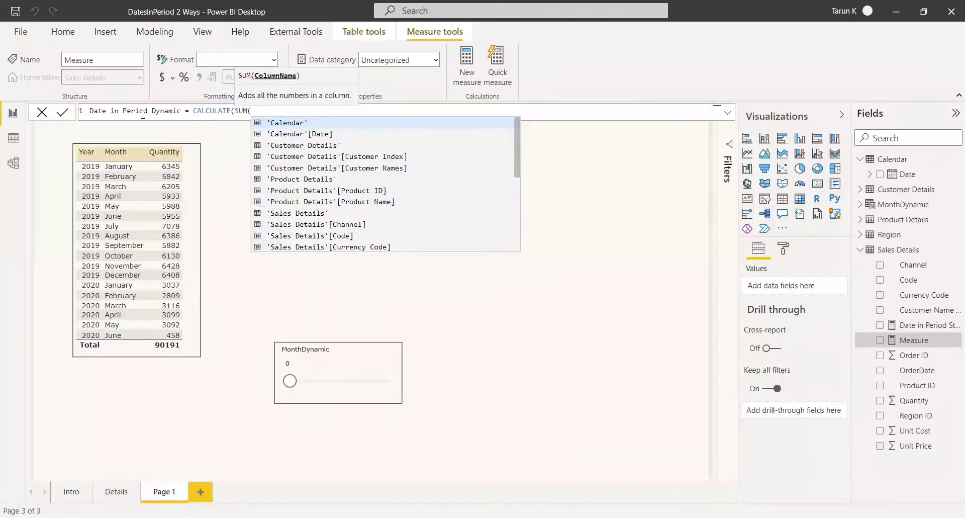
{"action": "type", "text": "quan"}
{"action": "key", "text": "Tab"}
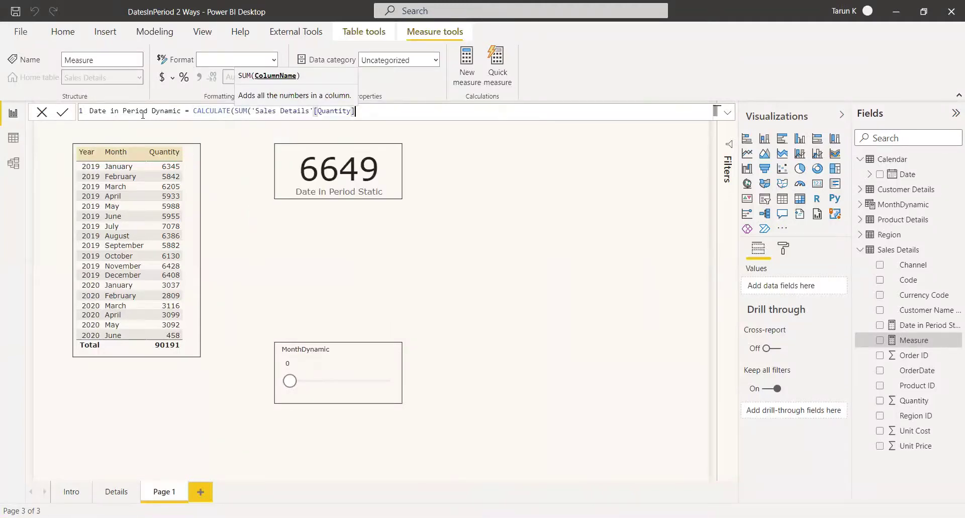
{"action": "type", "text": ")"}
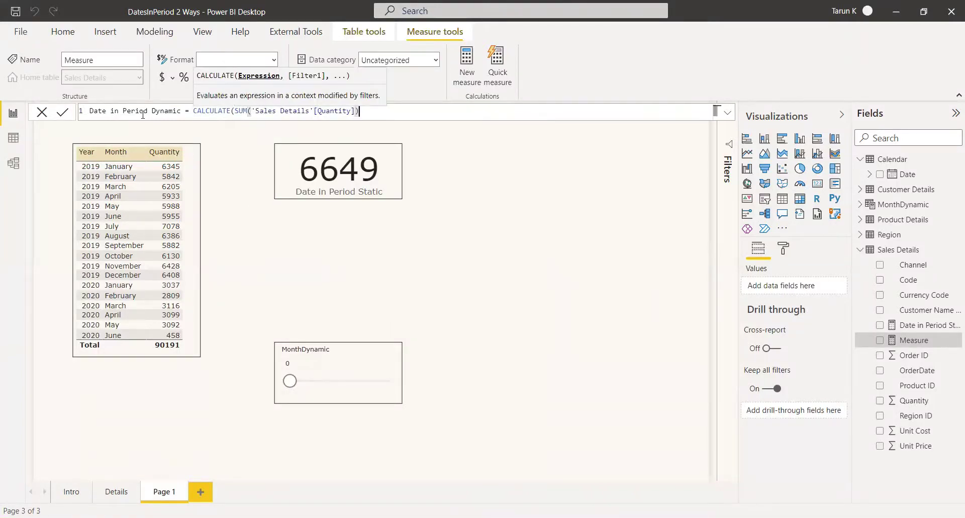
{"action": "type", "text": ", "}
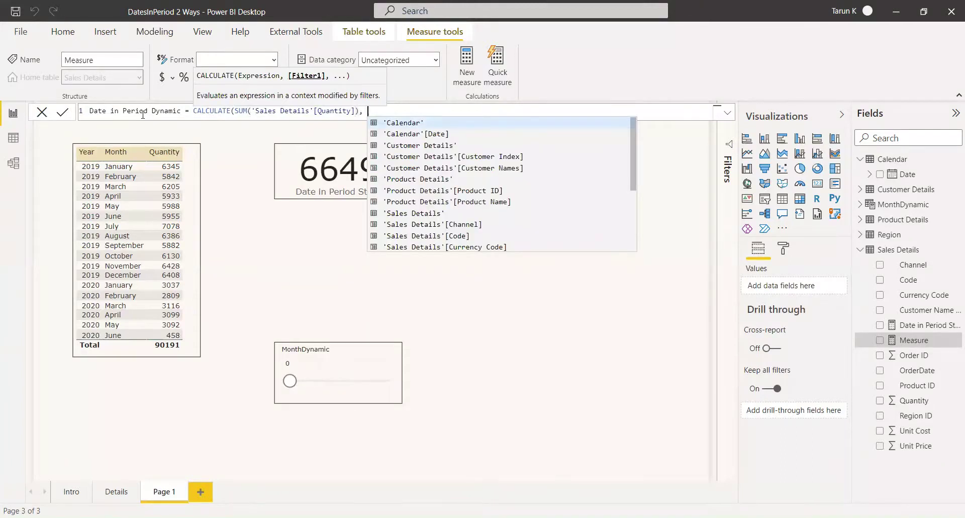
Add DATESINPERIOD as the filter of the dynamic measure, with 'Calendar'[Date] as its dates column
{"action": "type", "text": "datesin"}
{"action": "key", "text": "Tab"}
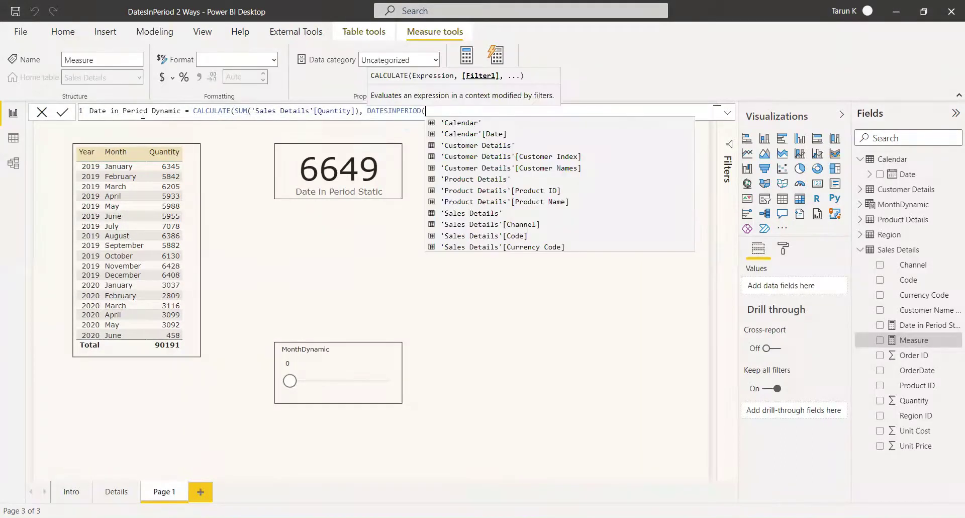
{"action": "type", "text": "caled"}
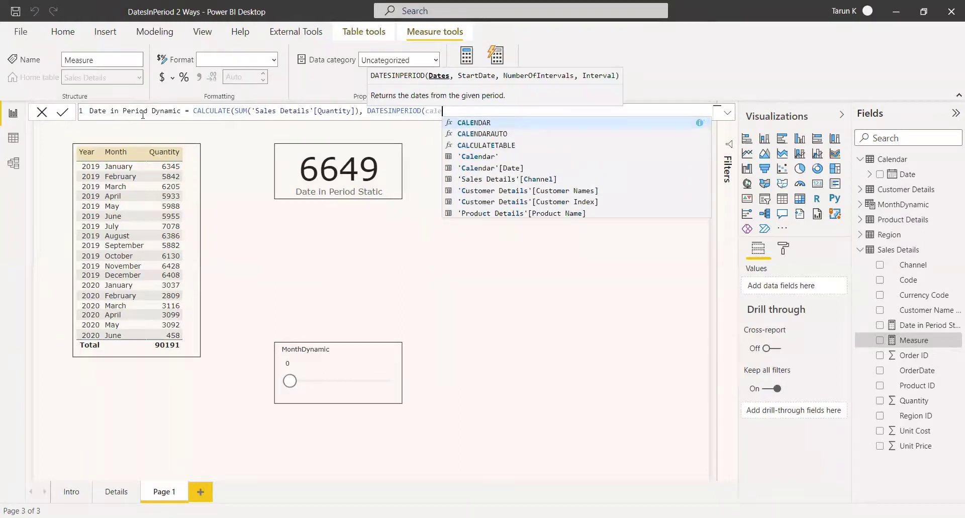
{"action": "key", "text": "Down"}
{"action": "key", "text": "Down"}
{"action": "key", "text": "Down"}
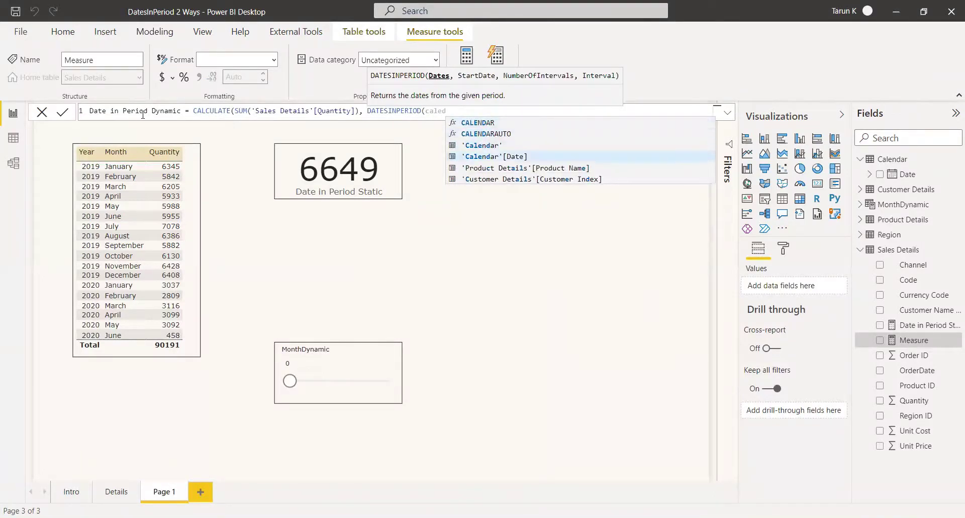
{"action": "key", "text": "Tab"}
{"action": "type", "text": ","}
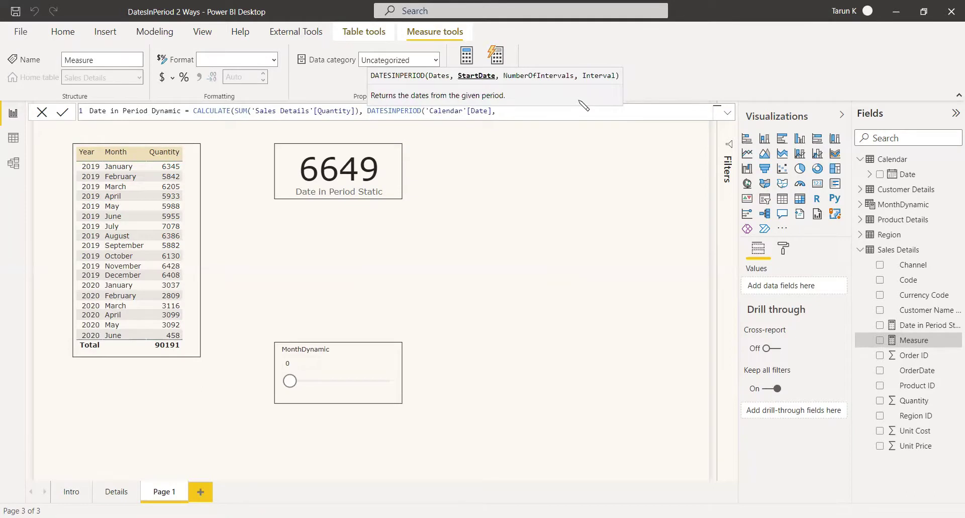
Enter LASTDATE('Calendar'[Date]) as the start date of DATESINPERIOD
{"action": "type", "text": "lastdat"}
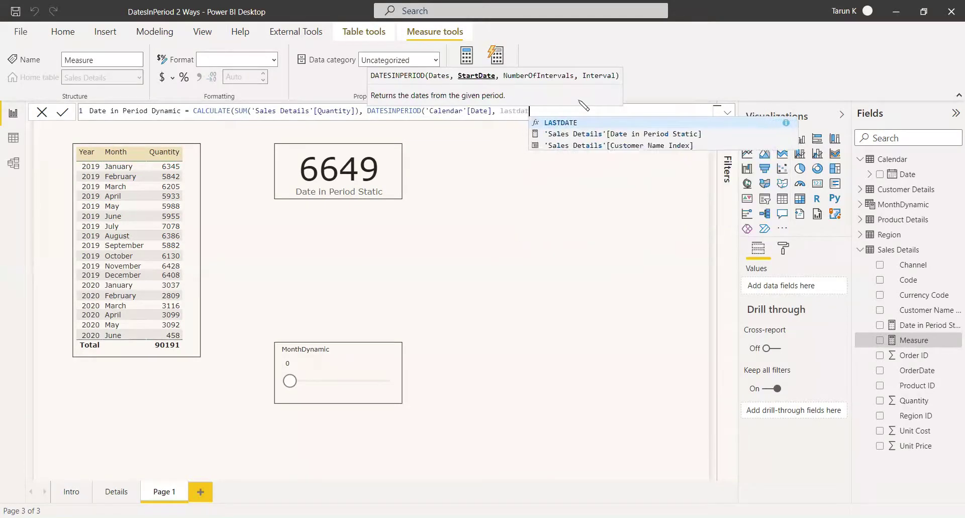
{"action": "key", "text": "Tab"}
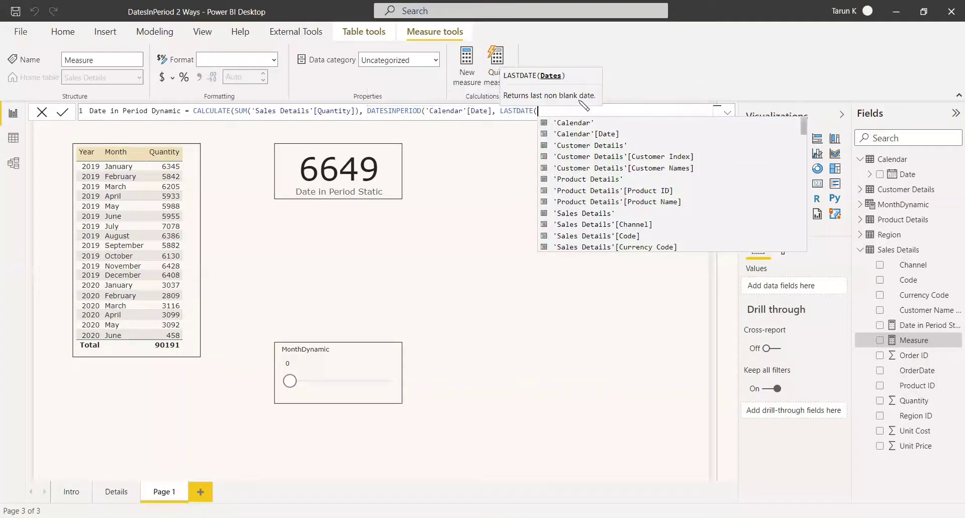
{"action": "type", "text": "cal"}
{"action": "key", "text": "Down"}
{"action": "key", "text": "Down"}
{"action": "key", "text": "Down"}
{"action": "key", "text": "Down"}
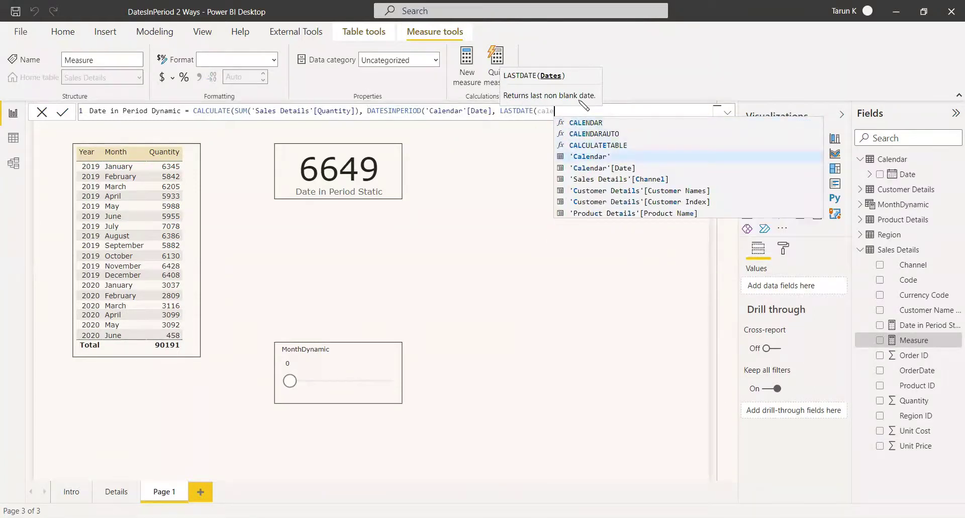
{"action": "key", "text": "Tab"}
{"action": "type", "text": ")"}
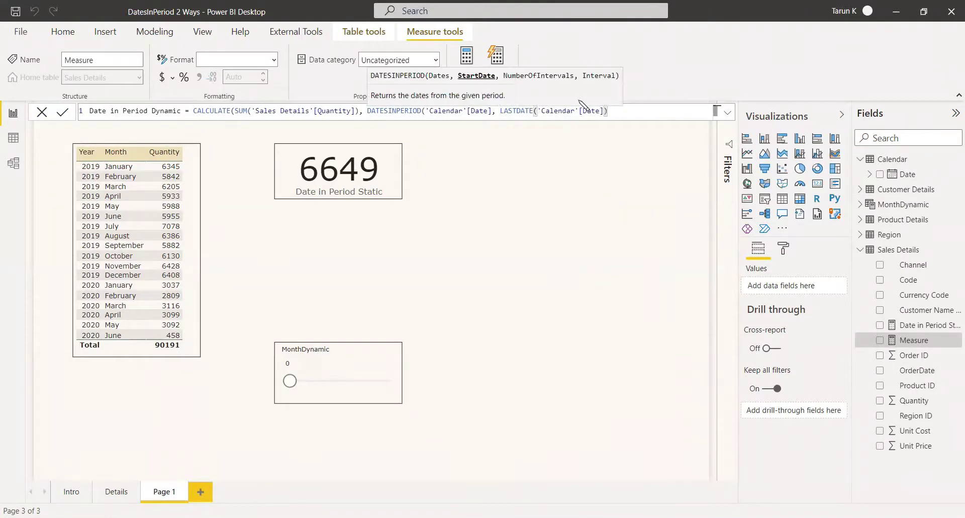
{"action": "type", "text": ","}
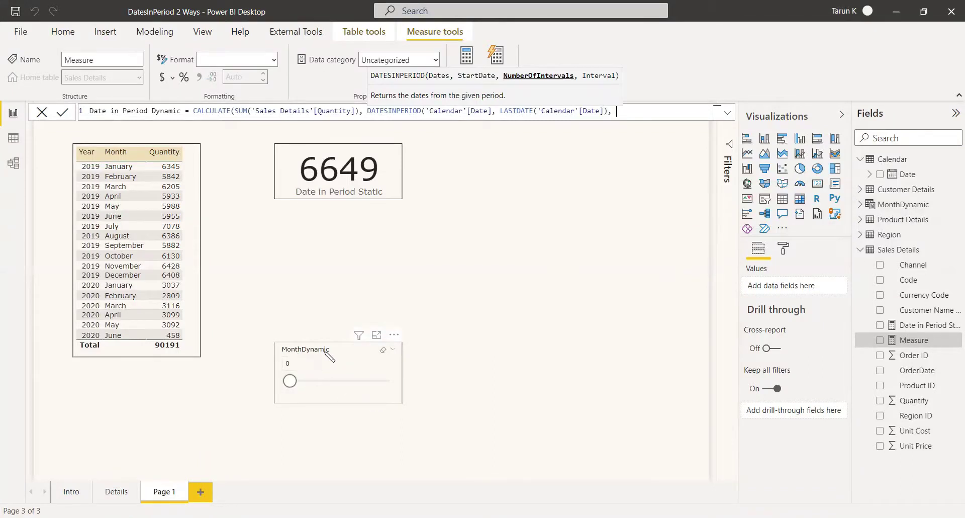
Expand the MonthDynamic table and enter MonthDynamic[MonthDynamic Value] as the number of intervals in the Date in Period Dynamic formula
{"action": "left_click", "coordinate": [864, 209]}
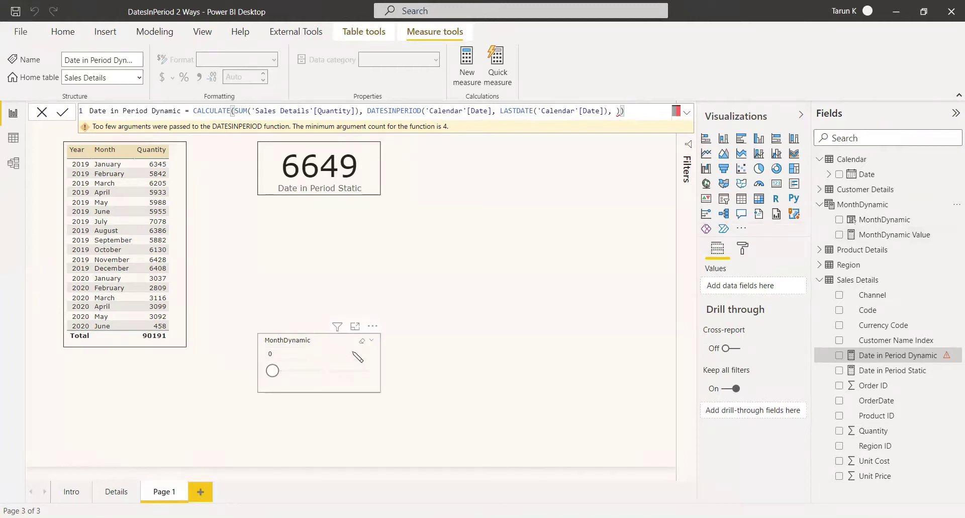
{"action": "left_click", "coordinate": [640, 110]}
{"action": "key", "text": "BackSpace"}
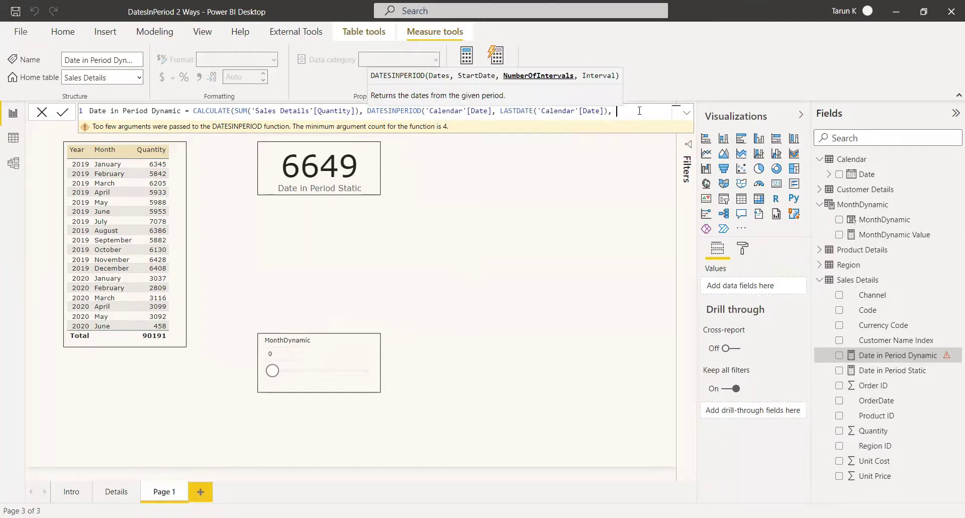
{"action": "type", "text": "Mon"}
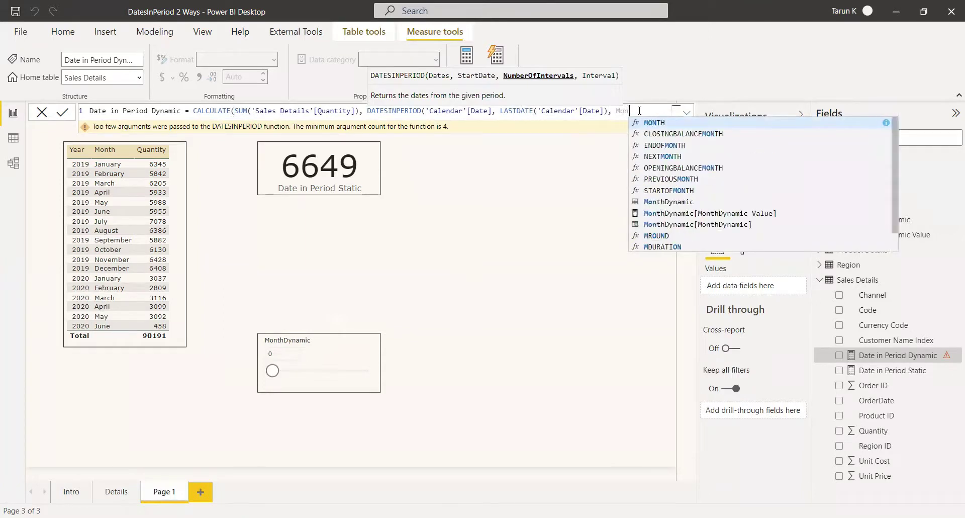
{"action": "type", "text": "thDy"}
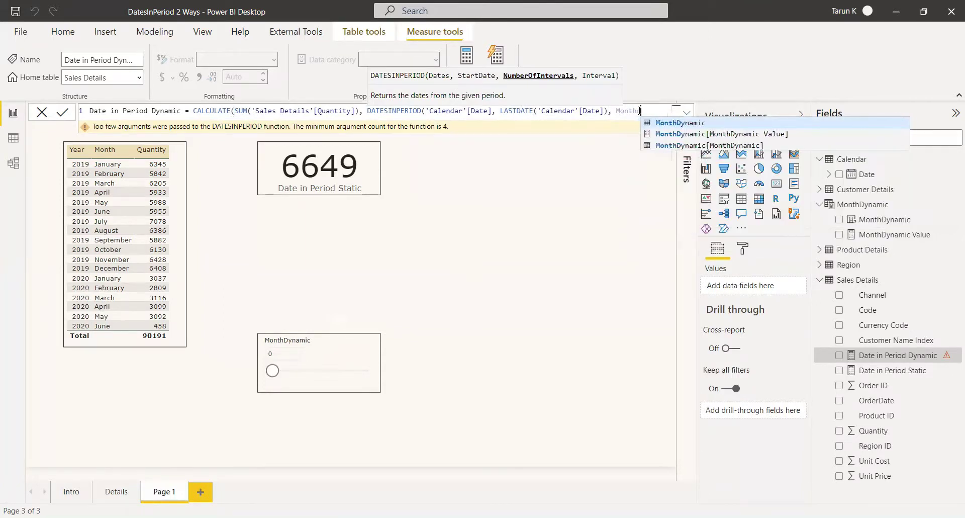
{"action": "key", "text": "Down"}
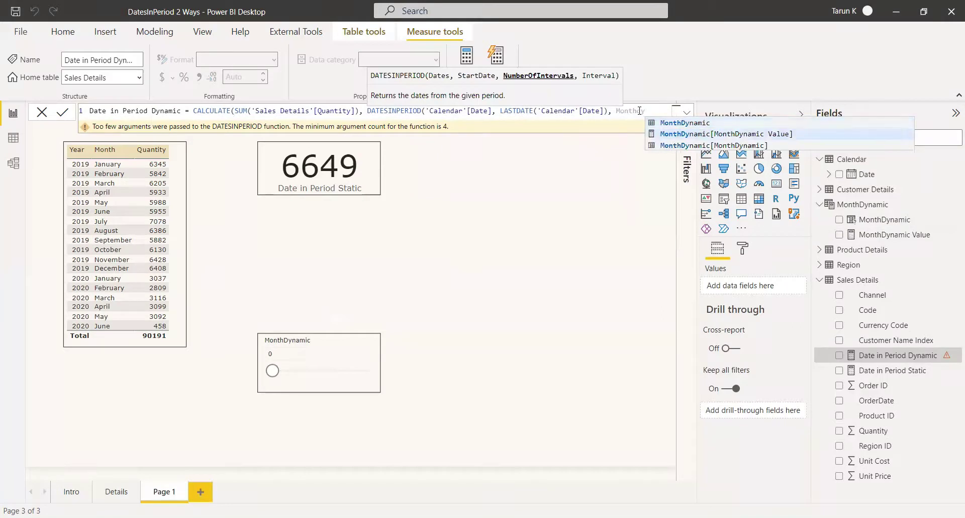
{"action": "key", "text": "Tab"}
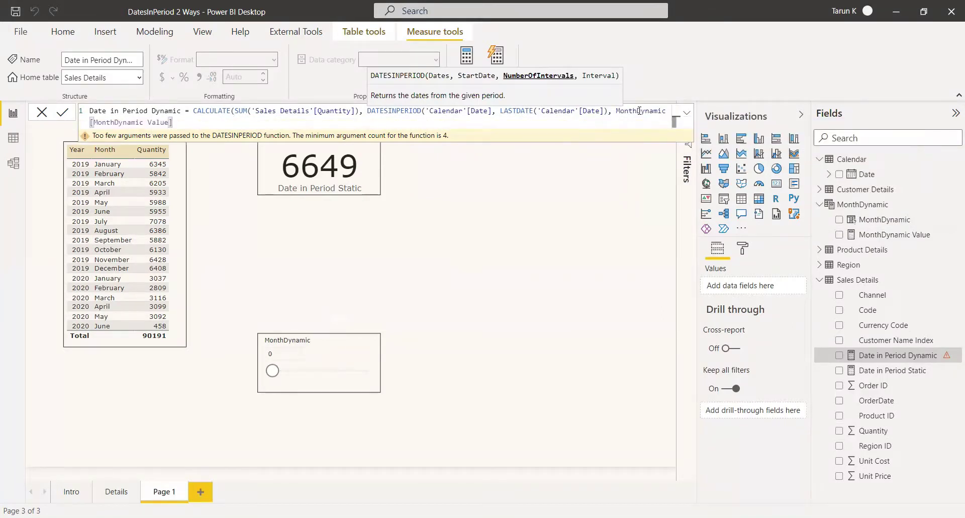
{"action": "type", "text": ","}
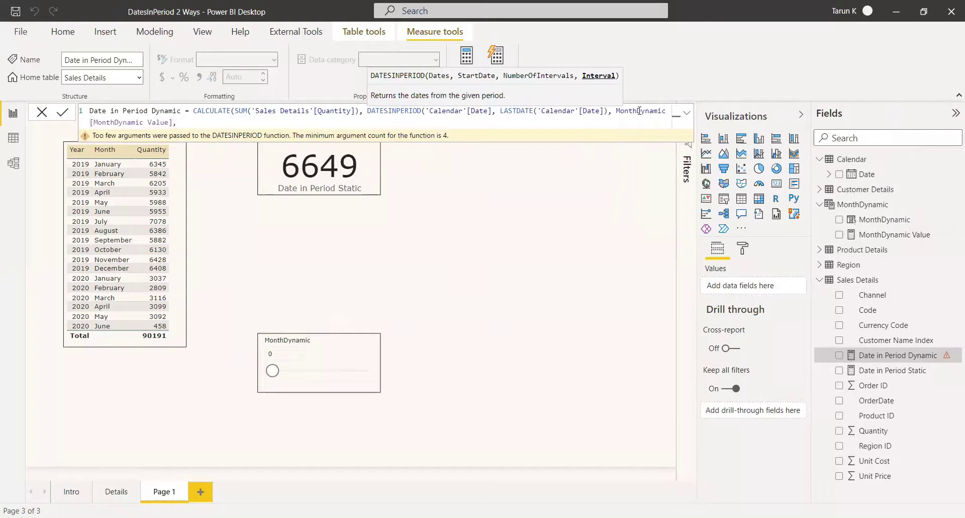
Finish the dynamic measure with month as the interval and a minus sign before MonthDynamic[MonthDynamic Value], close both functions, and commit the formula
{"action": "type", "text": " month"}
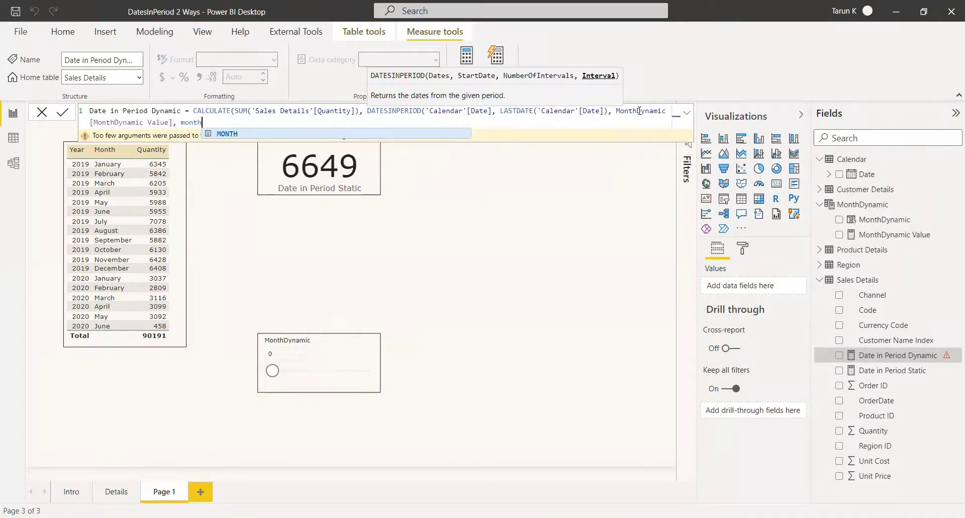
{"action": "type", "text": ")"}
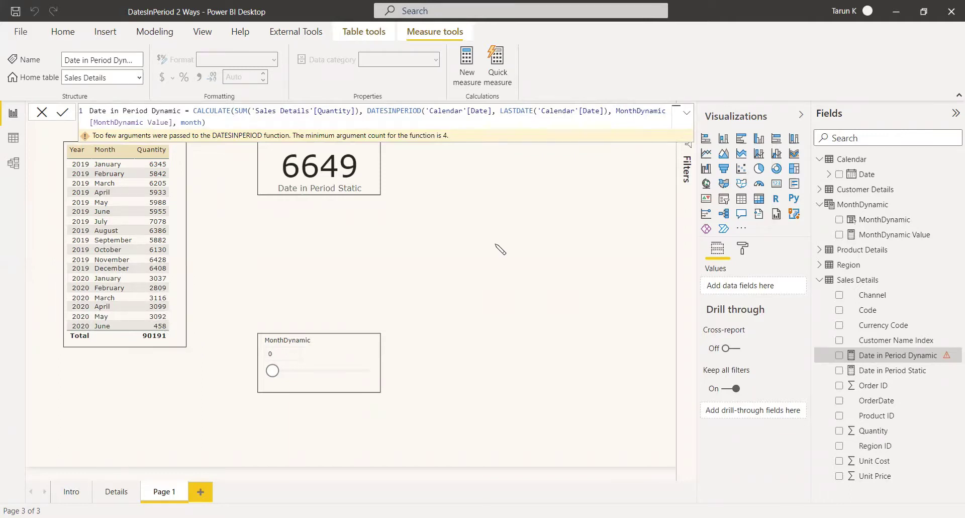
{"action": "type", "text": "-"}
{"action": "left_click", "coordinate": [230, 125]}
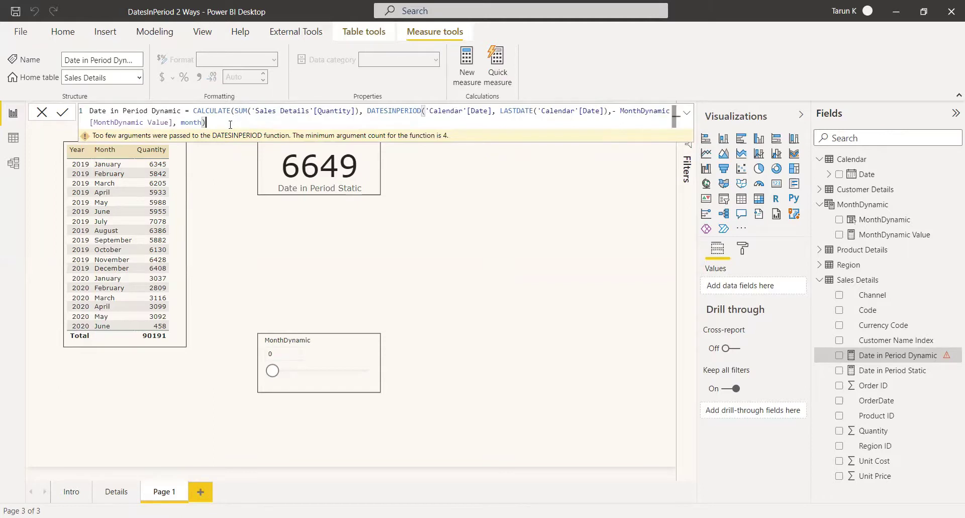
{"action": "type", "text": ")"}
{"action": "key", "text": "Return"}
{"action": "left_click", "coordinate": [41, 114]}
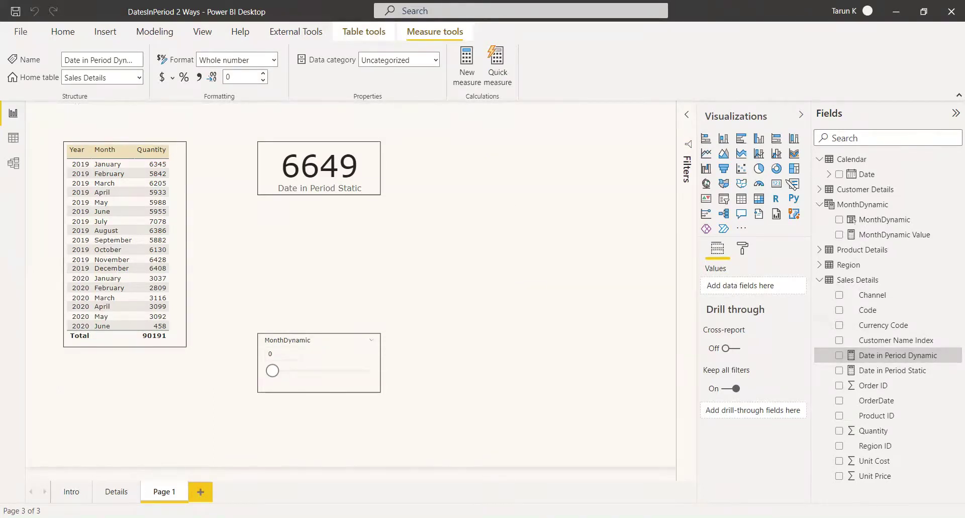
Add a card showing Date in Period Dynamic above the MonthDynamic slicer and turn on its border
{"action": "left_click", "coordinate": [776, 183]}
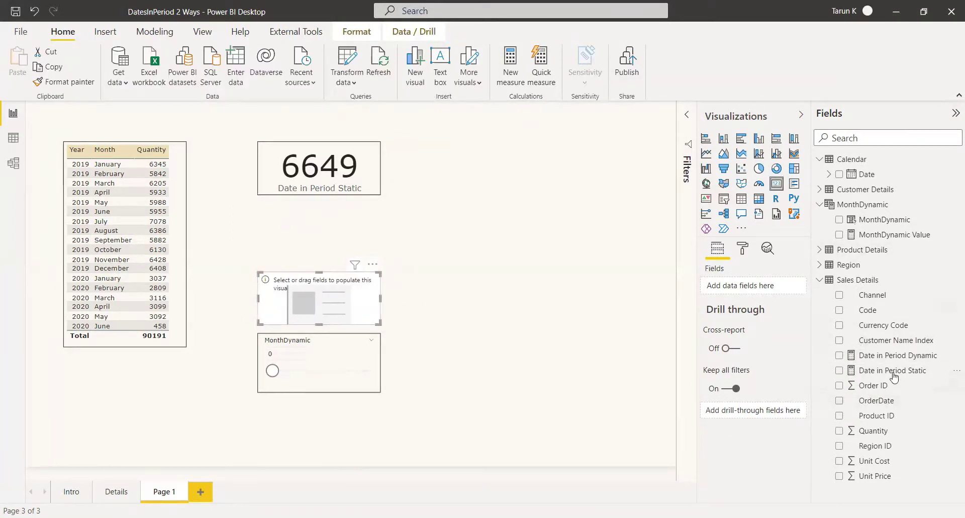
{"action": "left_click", "coordinate": [839, 356]}
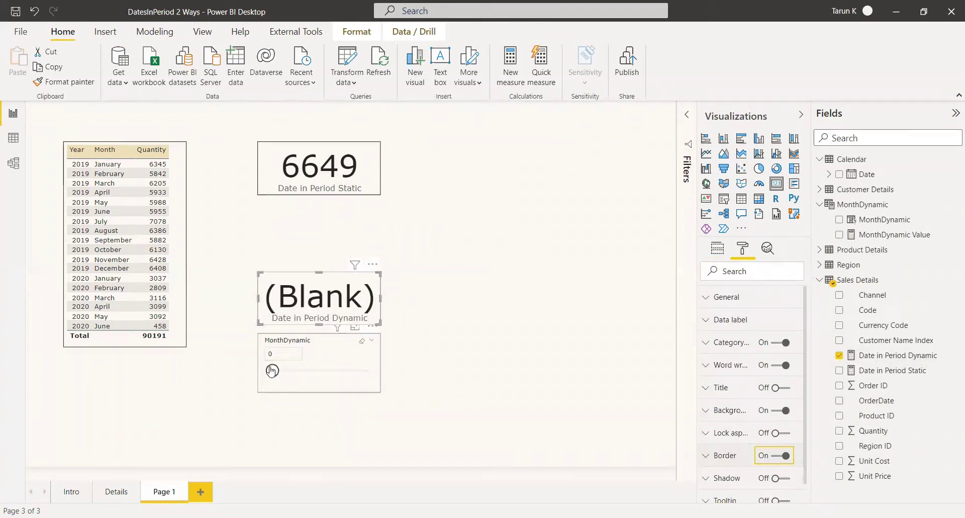
Test the dynamic card by setting the MonthDynamic slicer to 1, 2 and 3 in turn, and finish with it at 2
{"action": "left_click_drag", "start_coordinate": [272, 371], "coordinate": [282, 374]}
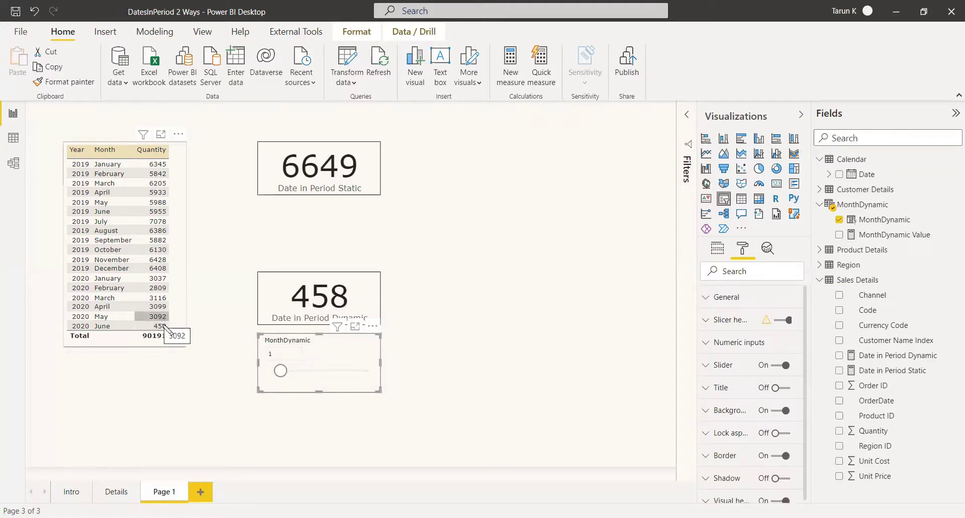
{"action": "mouse_move", "coordinate": [281, 371]}
{"action": "left_mouse_down"}
{"action": "mouse_move", "coordinate": [299, 376]}
{"action": "mouse_move", "coordinate": [289, 376]}
{"action": "left_mouse_up"}
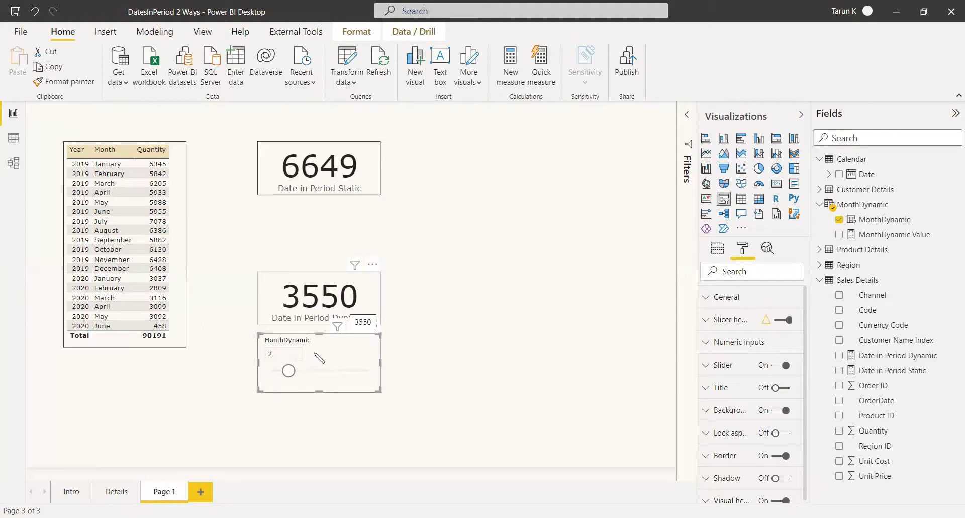
{"action": "mouse_move", "coordinate": [291, 373]}
{"action": "left_mouse_down"}
{"action": "mouse_move", "coordinate": [308, 373]}
{"action": "mouse_move", "coordinate": [297, 373]}
{"action": "left_mouse_up"}
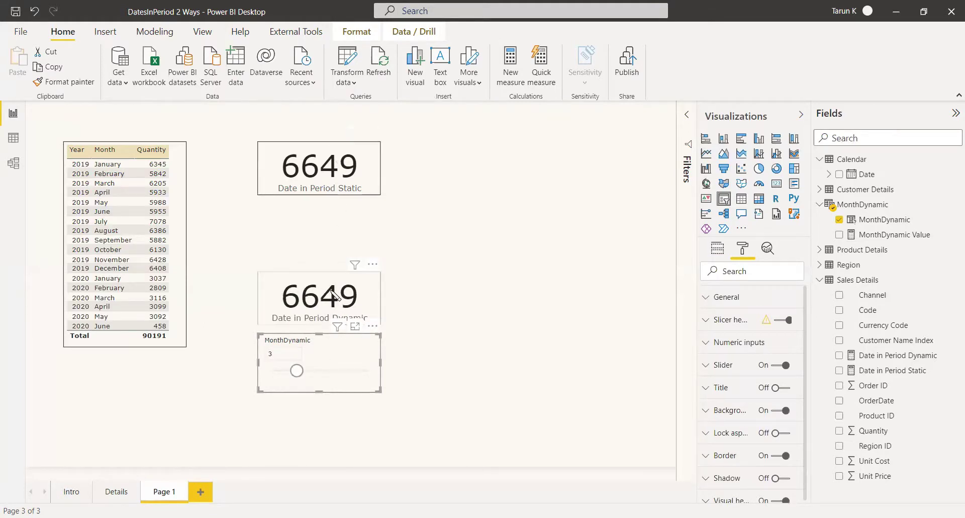
{"action": "mouse_move", "coordinate": [355, 134]}
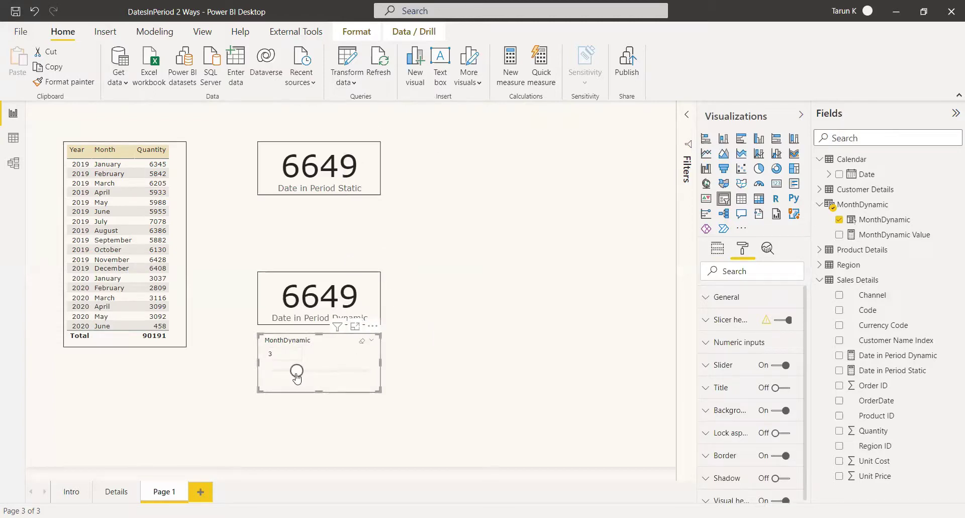
{"action": "mouse_move", "coordinate": [296, 371]}
{"action": "left_mouse_down"}
{"action": "mouse_move", "coordinate": [338, 372]}
{"action": "mouse_move", "coordinate": [272, 372]}
{"action": "mouse_move", "coordinate": [291, 372]}
{"action": "left_mouse_up"}
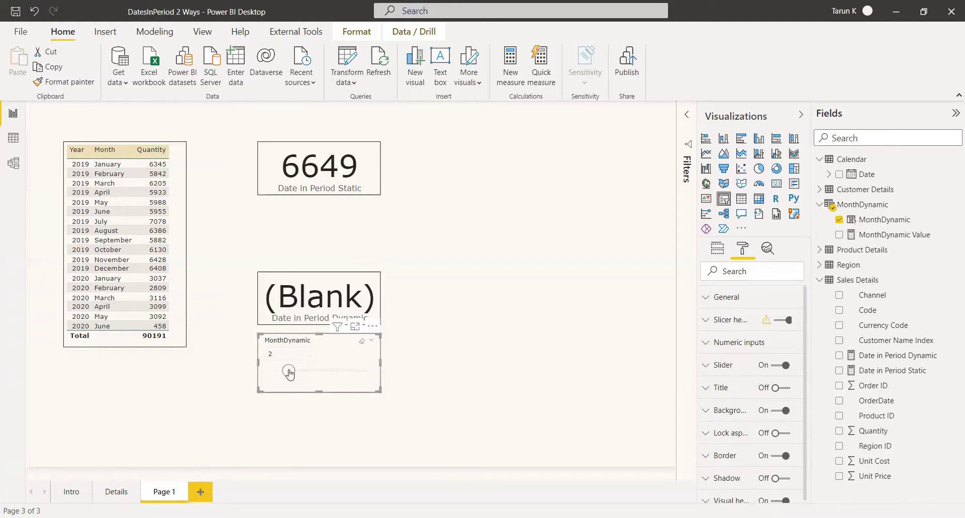
{"action": "left_click", "coordinate": [475, 310]}
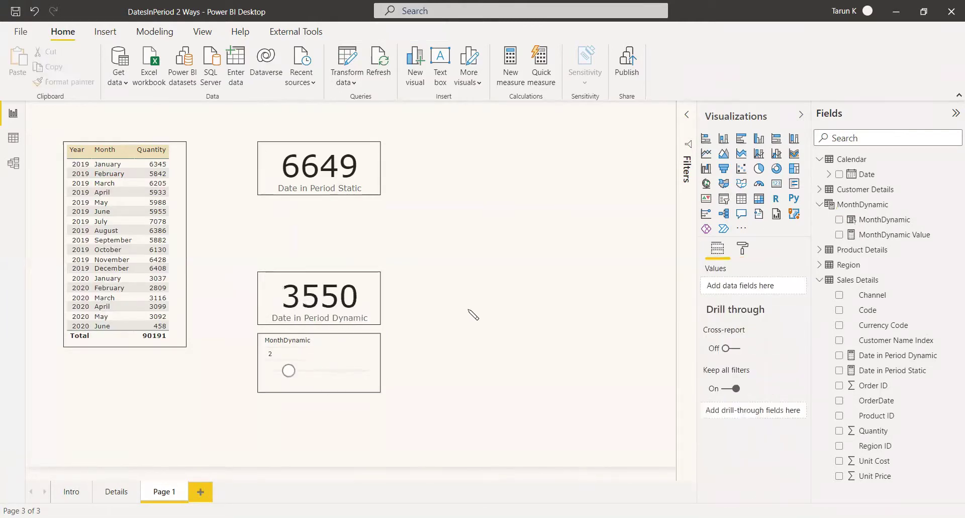